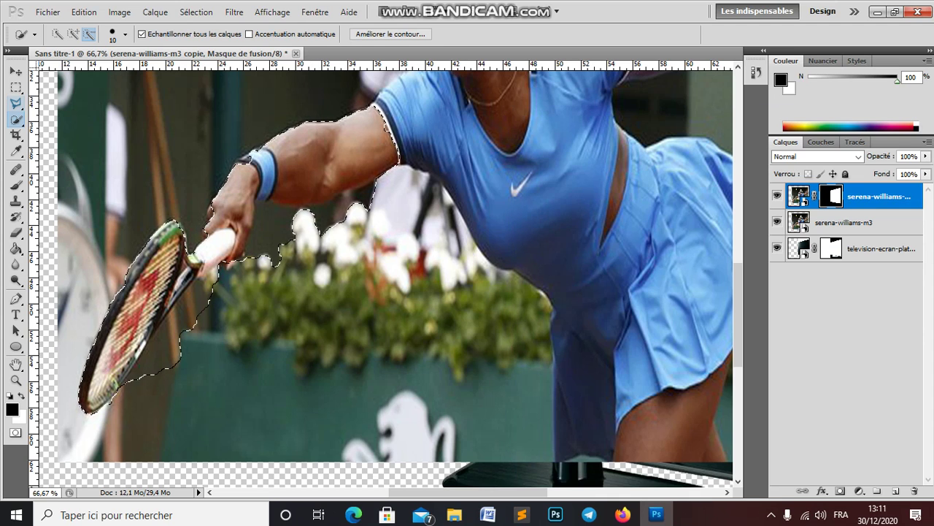
With the Lasso, subtract the racket-handle background and the flowers under the arm.
left_click(15, 103)
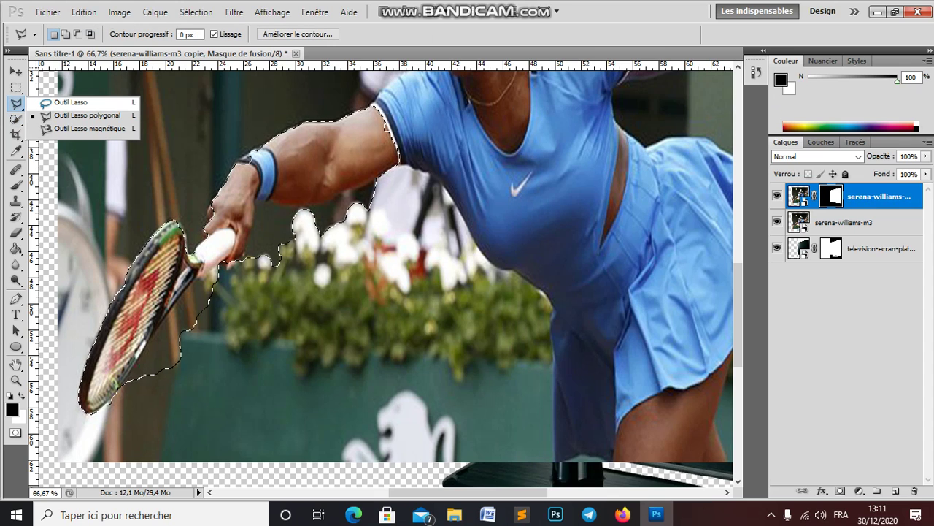
left_click(69, 103)
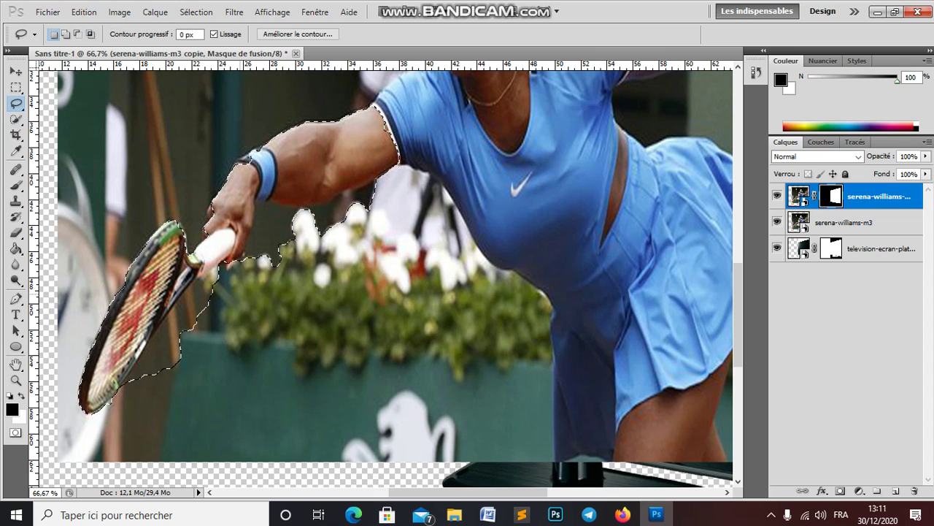
key("alt")
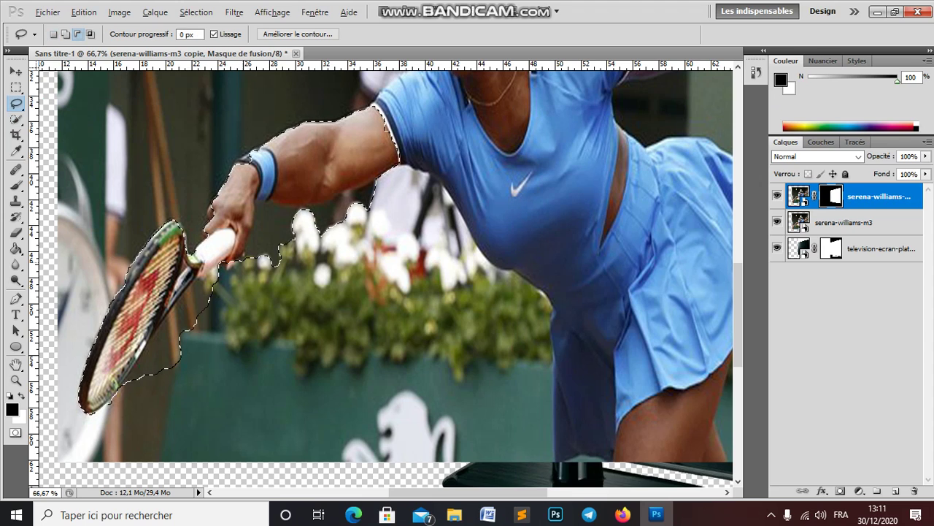
left_click_drag(245, 258, 254, 233)
left_click_drag(254, 219, 270, 262)
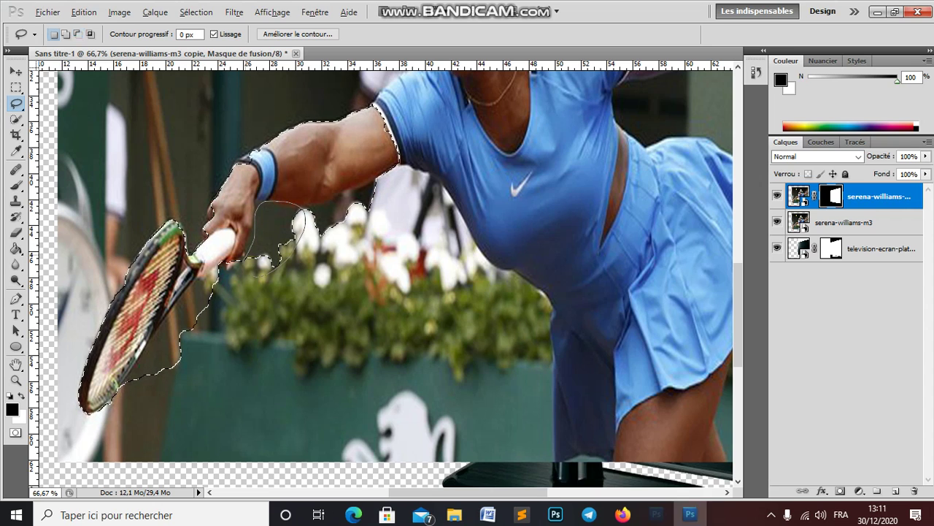
key("alt")
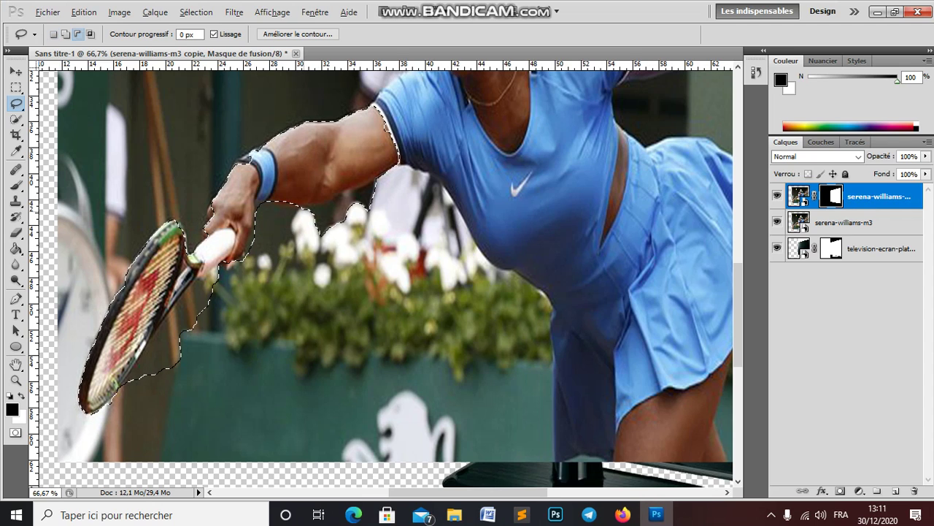
left_click_drag(336, 198, 314, 209)
left_click_drag(373, 184, 314, 250)
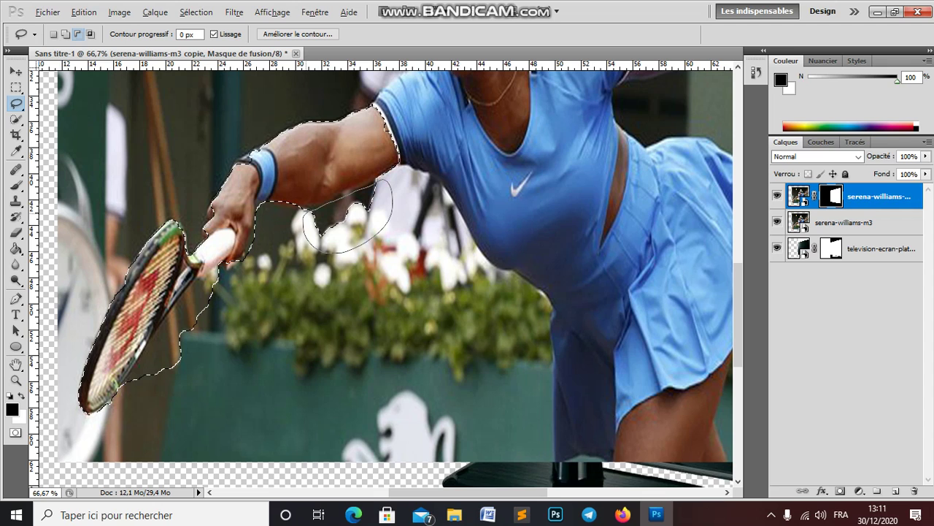
left_click_drag(305, 214, 308, 208)
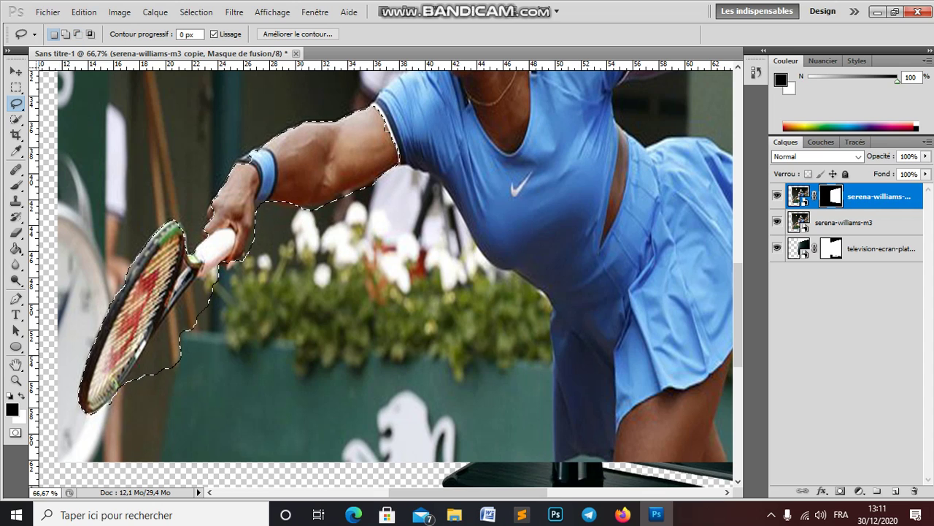
Remove the background beside the racket grip, throat and bottom, then zoom to 100%.
key("alt")
left_click_drag(216, 268, 219, 270)
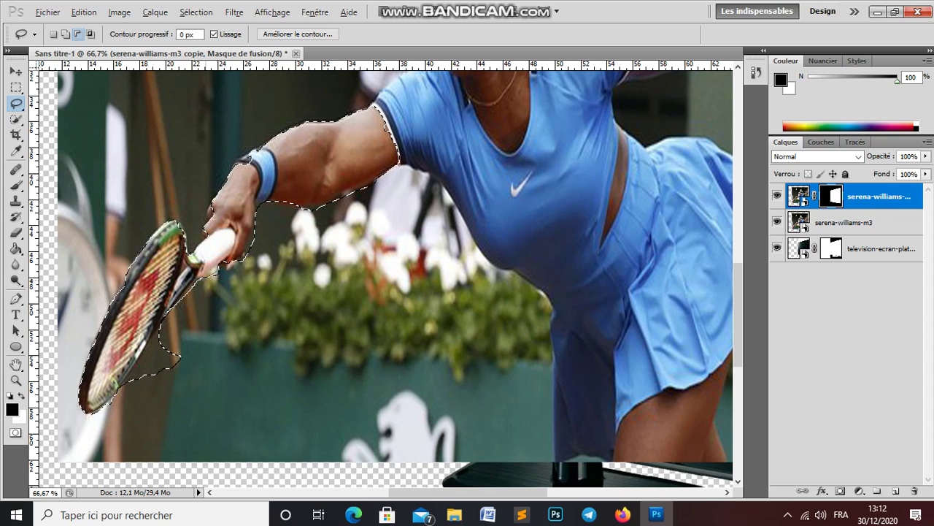
key("shift")
key("alt")
left_click_drag(213, 276, 202, 271, "alt")
key("alt")
mouse_move(120, 400)
left_mouse_down()
mouse_move(181, 390)
mouse_move(202, 340)
mouse_move(109, 400)
left_mouse_up()
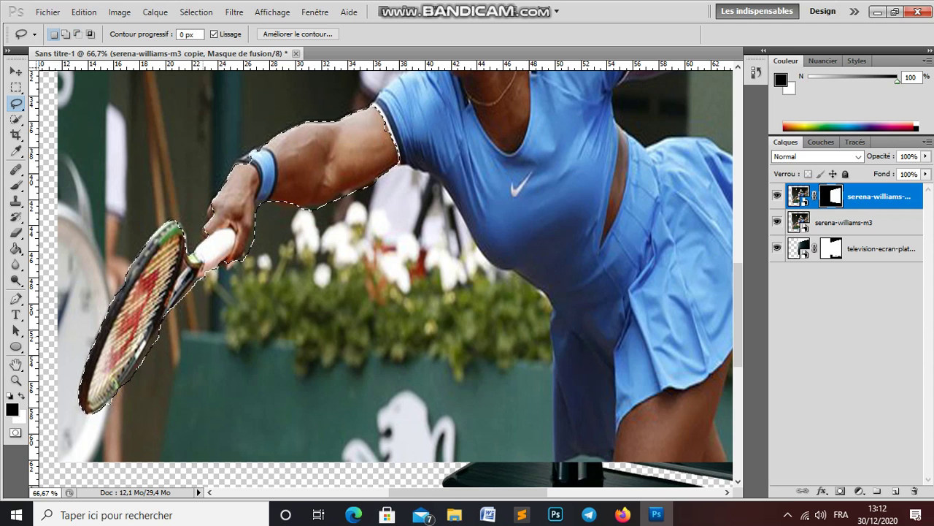
key("ctrl+plus")
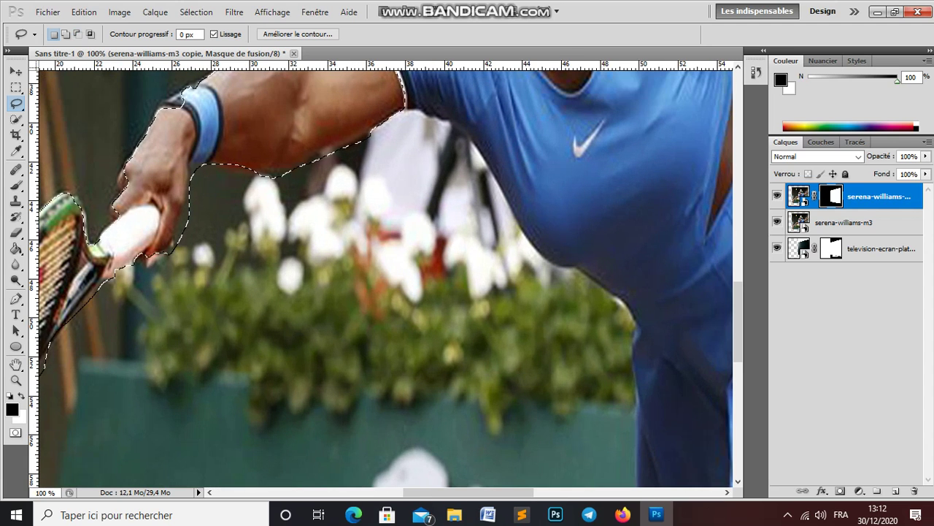
Subtract the bulge and background slivers along the racket's lower edge from the selection.
mouse_move(469, 492)
left_mouse_down()
mouse_move(367, 492)
mouse_move(414, 492)
left_mouse_up()
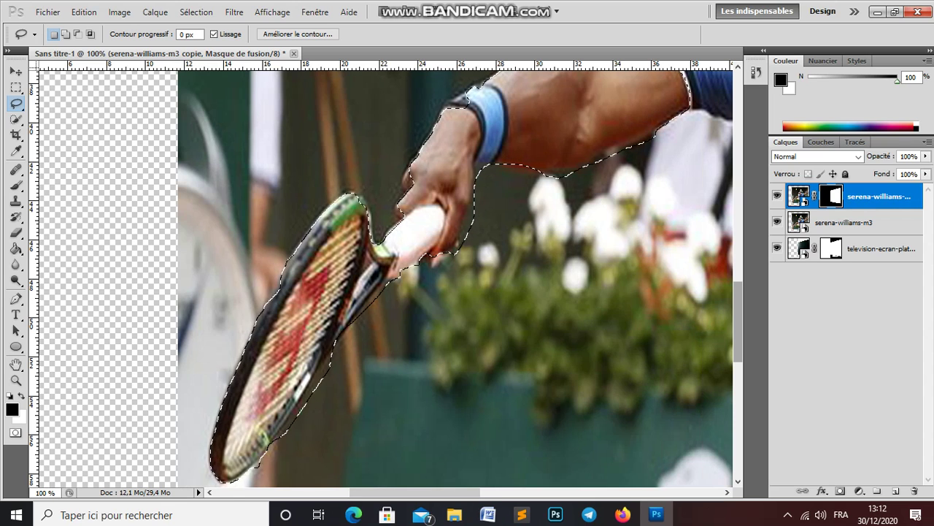
scroll(385, 279, "down", 3)
scroll(386, 279, "down", 2)
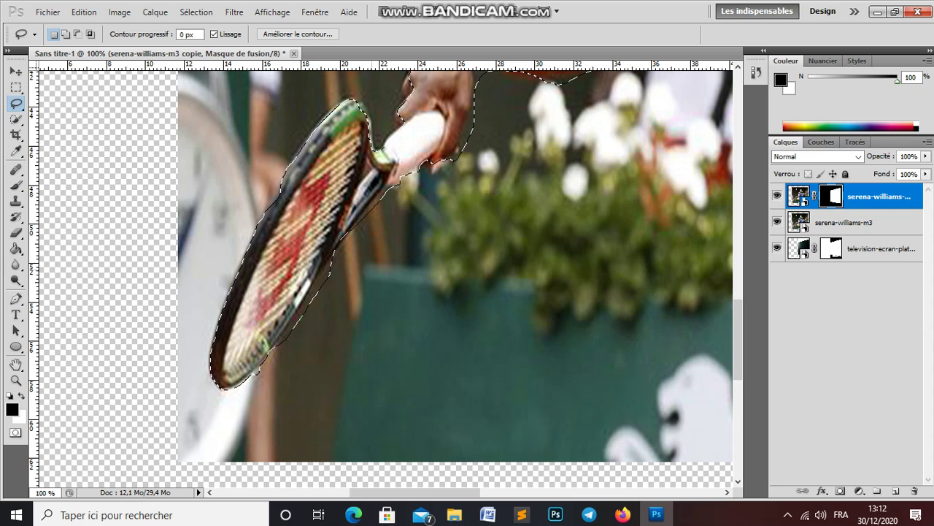
key("alt")
left_click_drag(306, 319, 340, 283)
left_click_drag(305, 319, 302, 320)
key("alt")
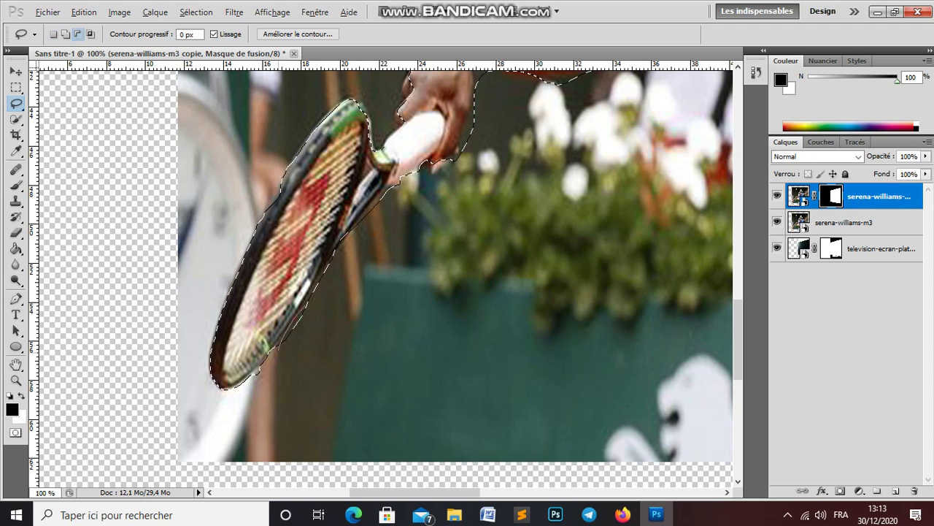
left_click_drag(281, 350, 308, 309)
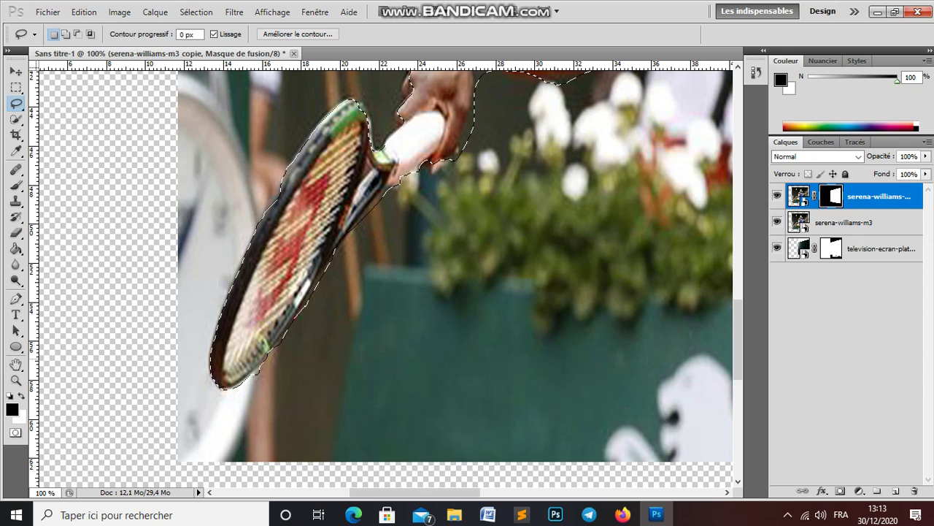
key("alt")
Add the racket's left edge back into the selection.
key("shift")
left_click_drag(271, 217, 282, 188)
scroll(453, 277, "up", 2)
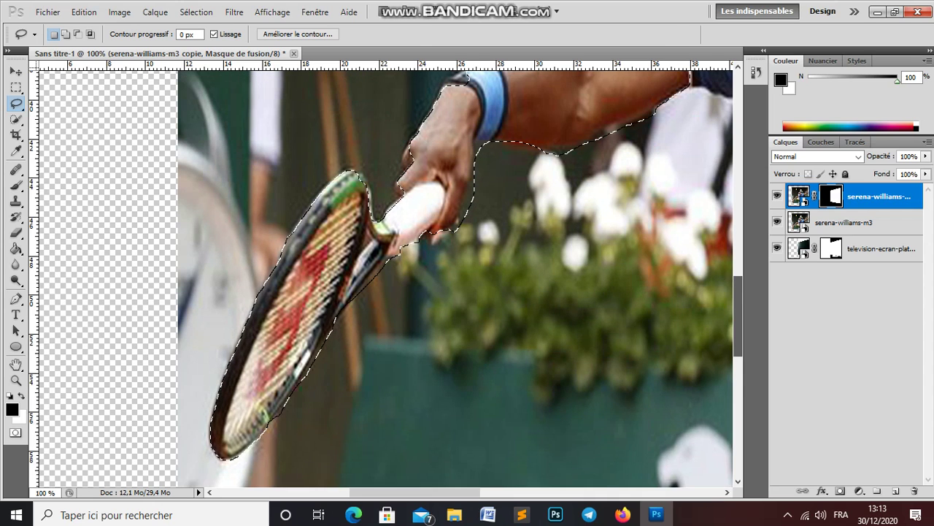
scroll(452, 278, "up", 1)
scroll(453, 278, "up", 1)
scroll(453, 277, "up", 1)
scroll(453, 278, "up", 1)
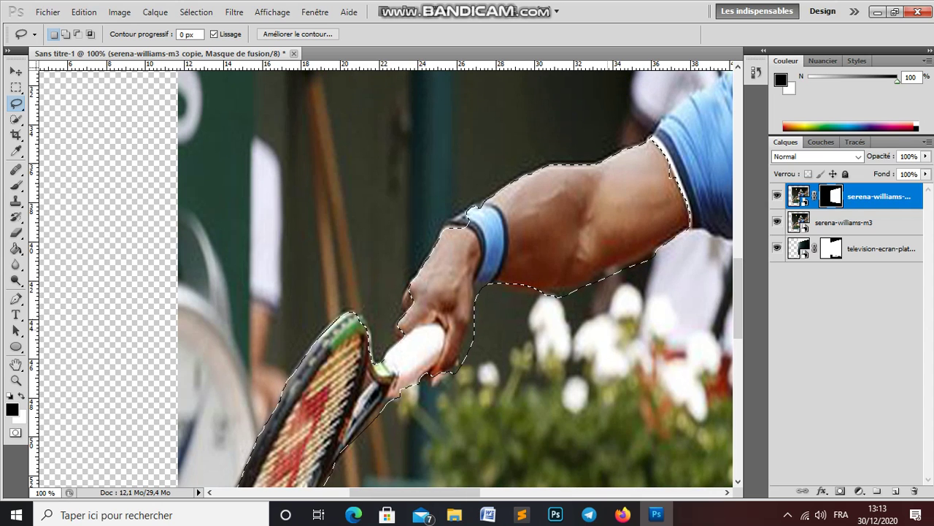
Add the wrist area to the selection and select the serena-williams-m3 layer.
key("shift")
left_click_drag(468, 218, 487, 219)
left_click_drag(486, 219, 445, 232)
key("alt+bracketleft")
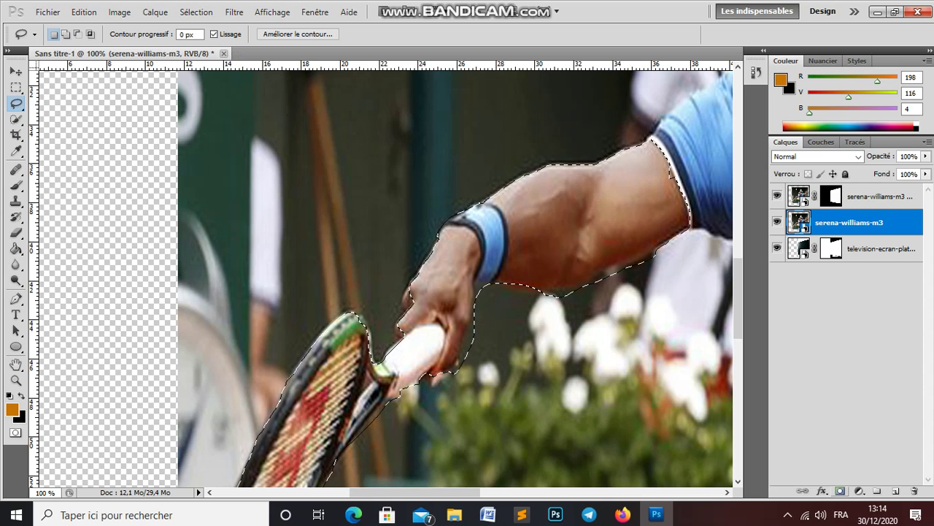
Mask the serena-williams-m3 layer to the arm-and-racket selection and zoom out to view the composite.
left_click(840, 492)
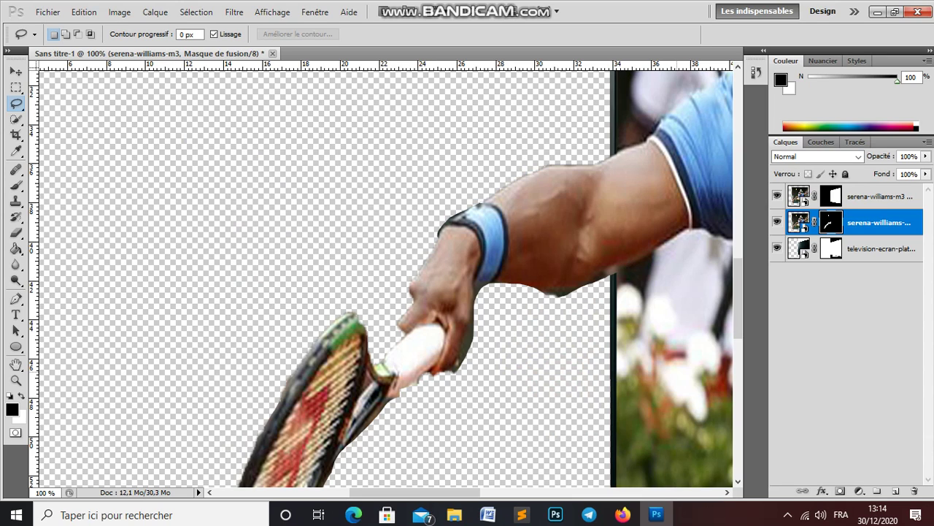
key("ctrl+minus")
key("ctrl+minus")
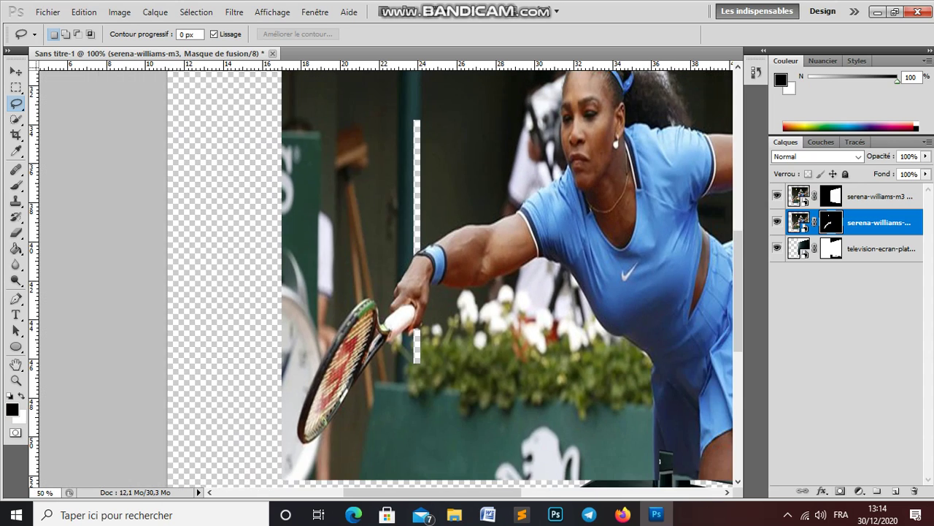
key("ctrl+minus")
key("ctrl+minus")
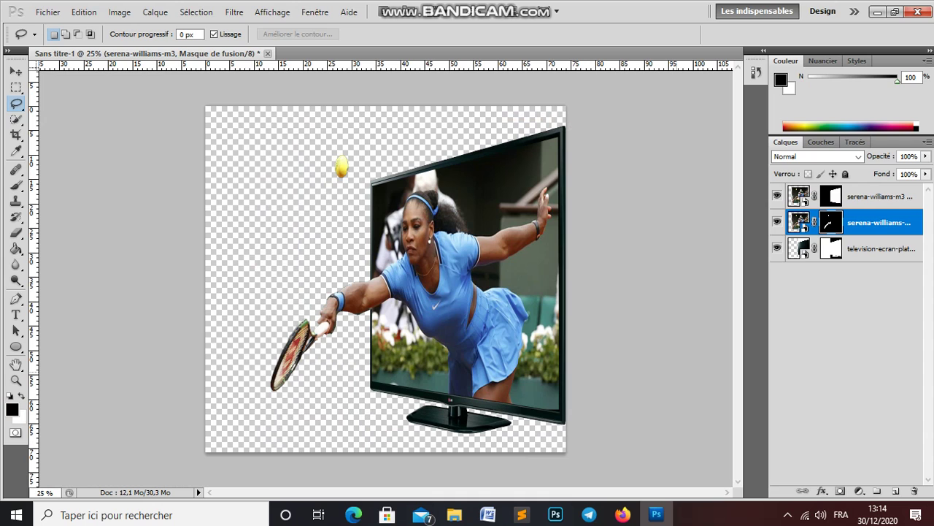
key("ctrl+plus")
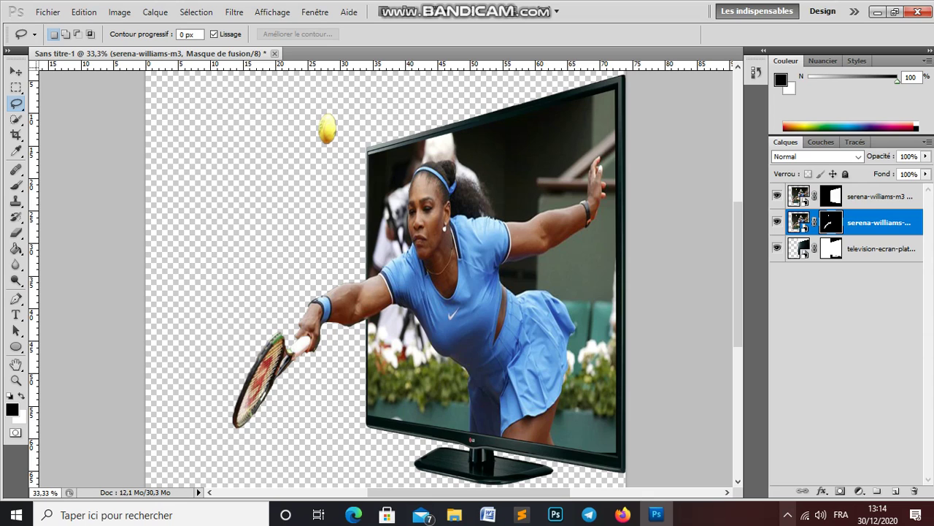
left_click(788, 515)
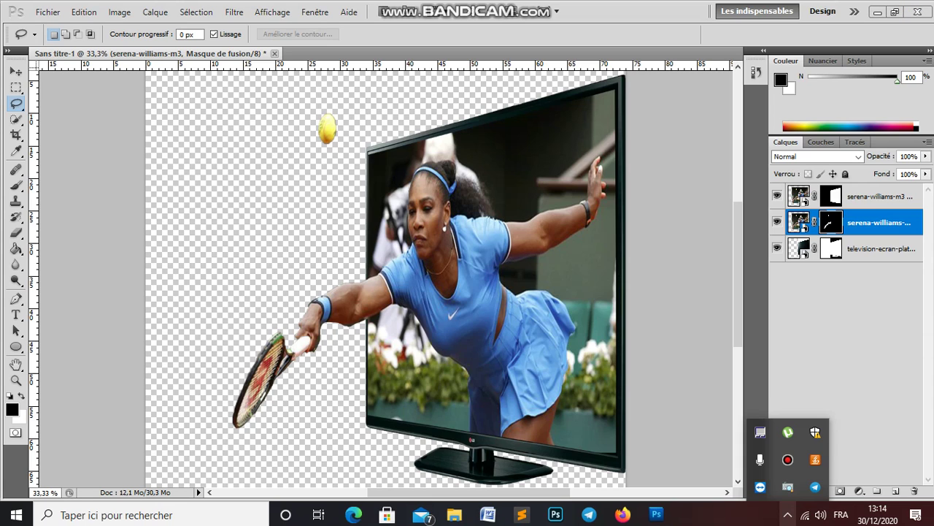
left_click(788, 460)
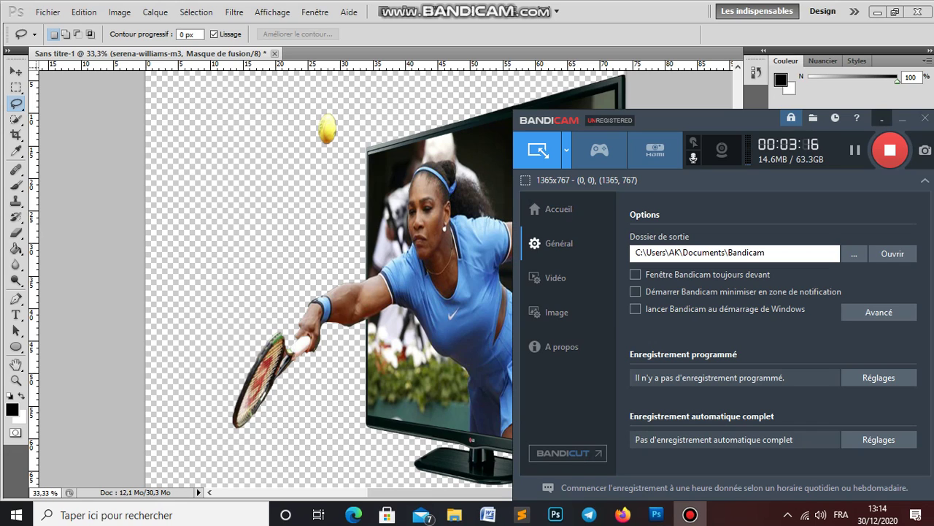
left_click(882, 118)
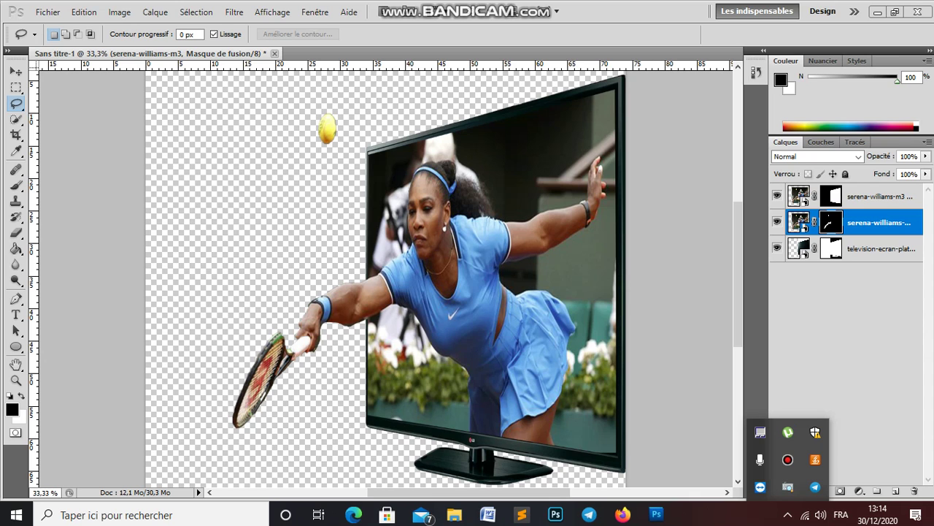
Create a new transparent 2097×2010 px document.
left_click(48, 12)
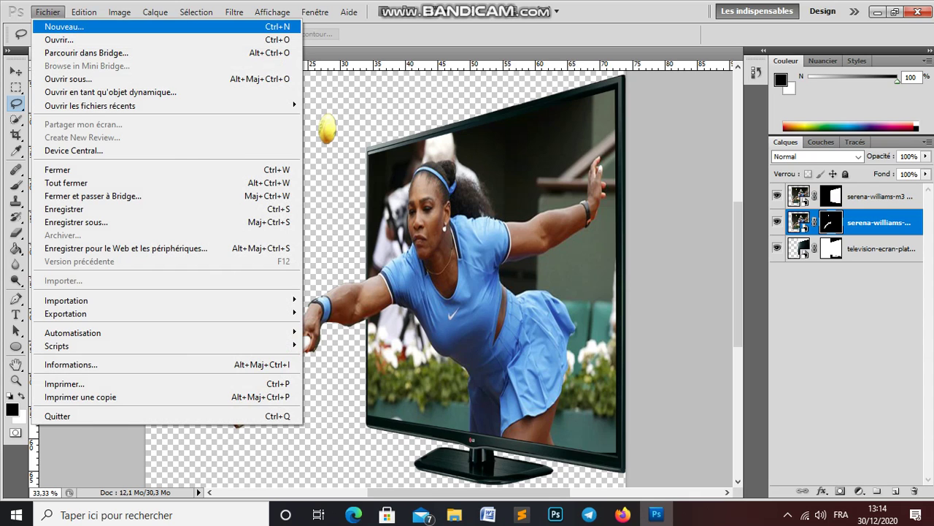
left_click(58, 24)
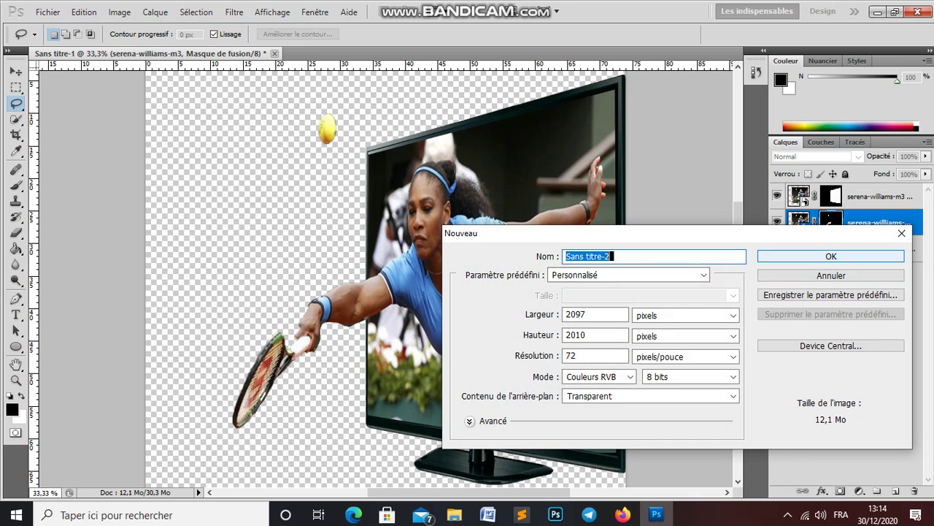
key("Escape")
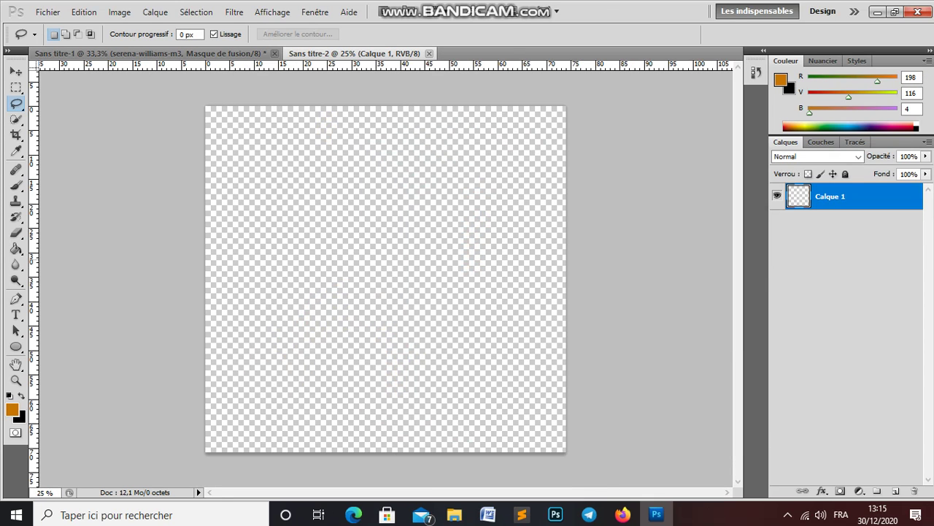
Import television-ecran-plat-14 into the new document.
left_click(48, 11)
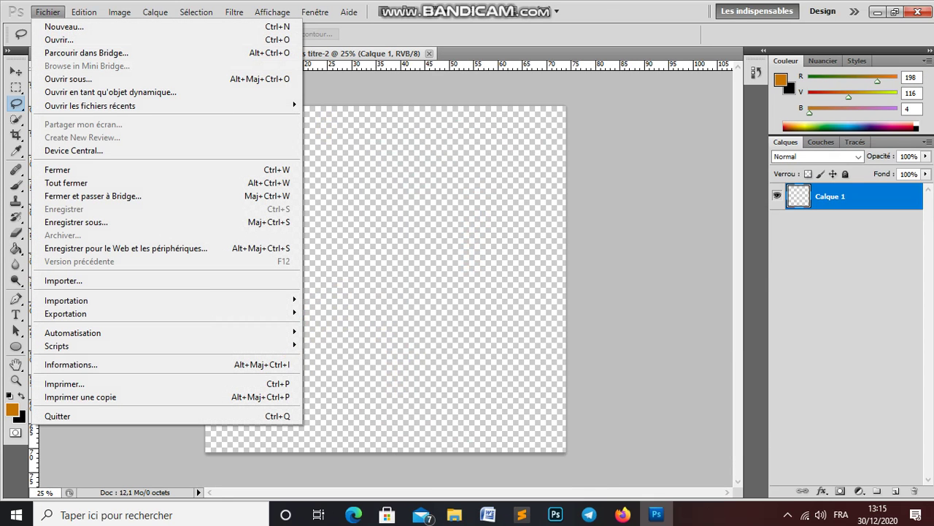
left_click(63, 281)
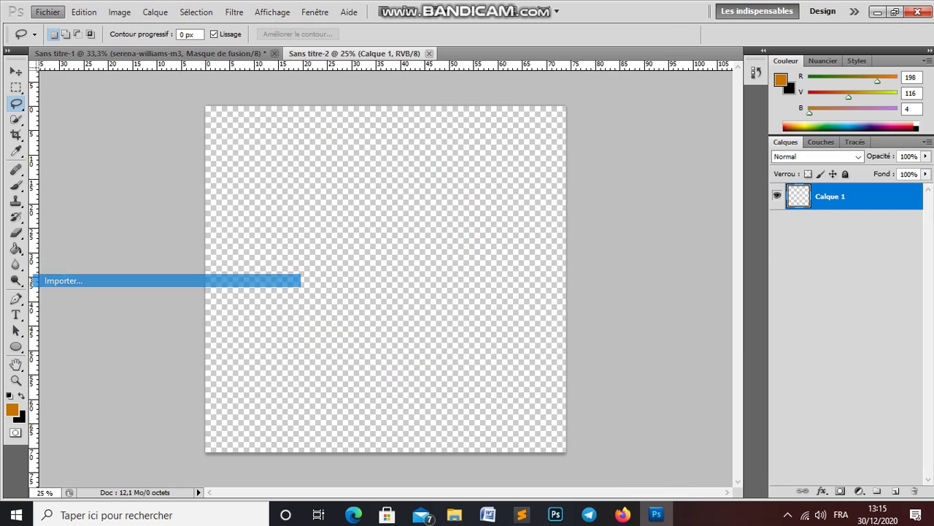
left_click(449, 204)
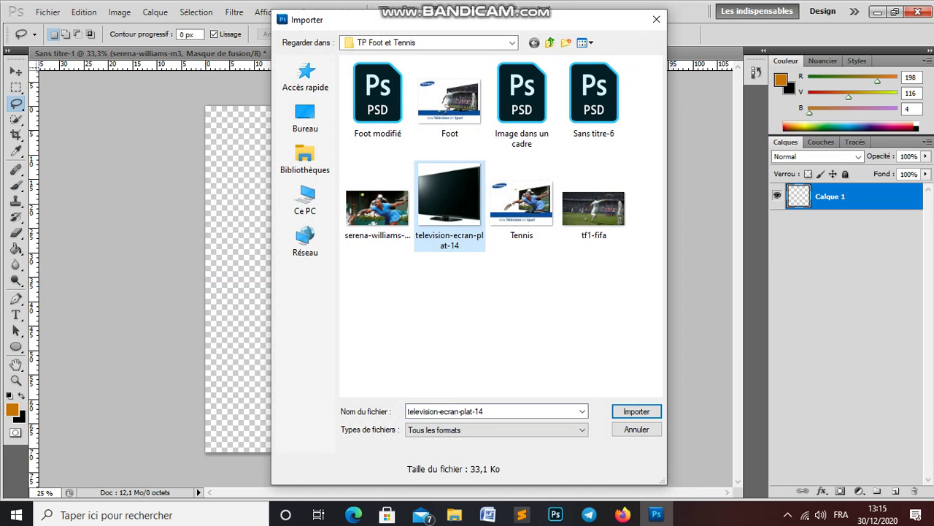
left_click(636, 411)
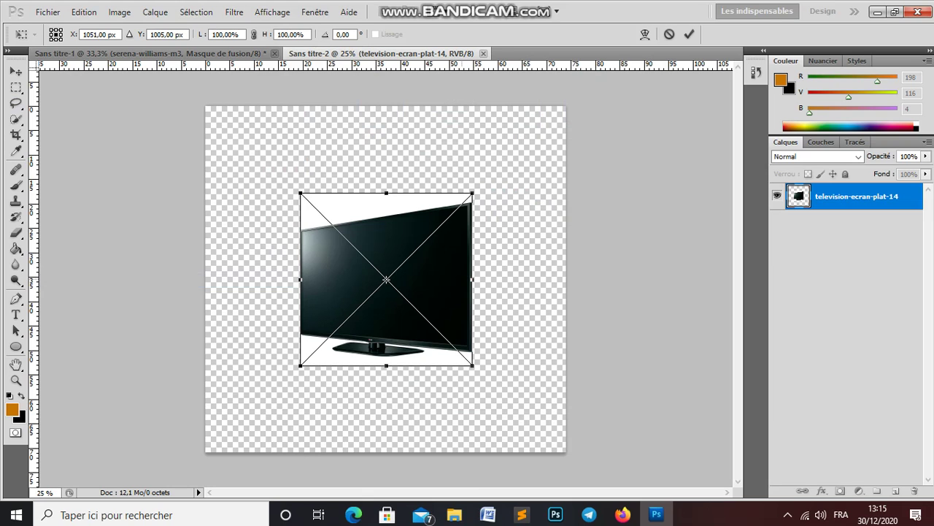
Stretch the television image to all four canvas edges and commit the placement.
left_click_drag(472, 278, 567, 279)
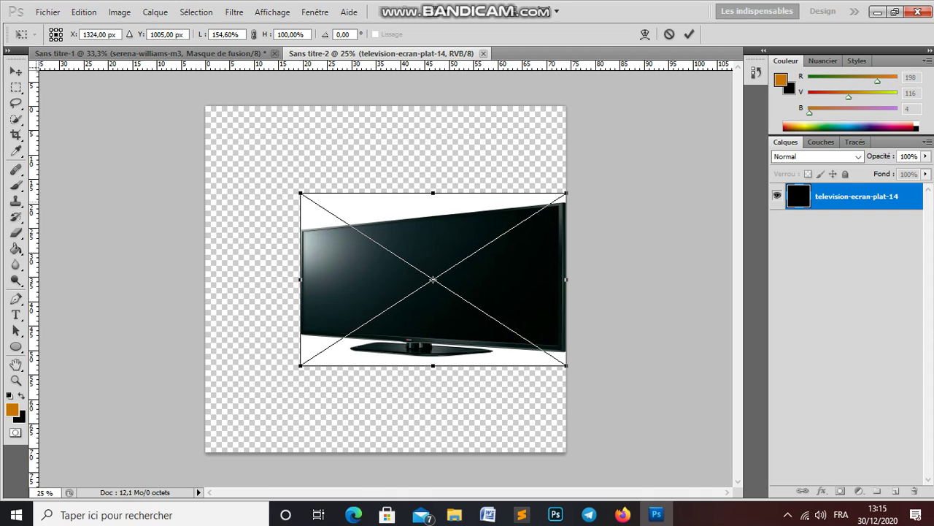
left_click_drag(432, 193, 433, 106)
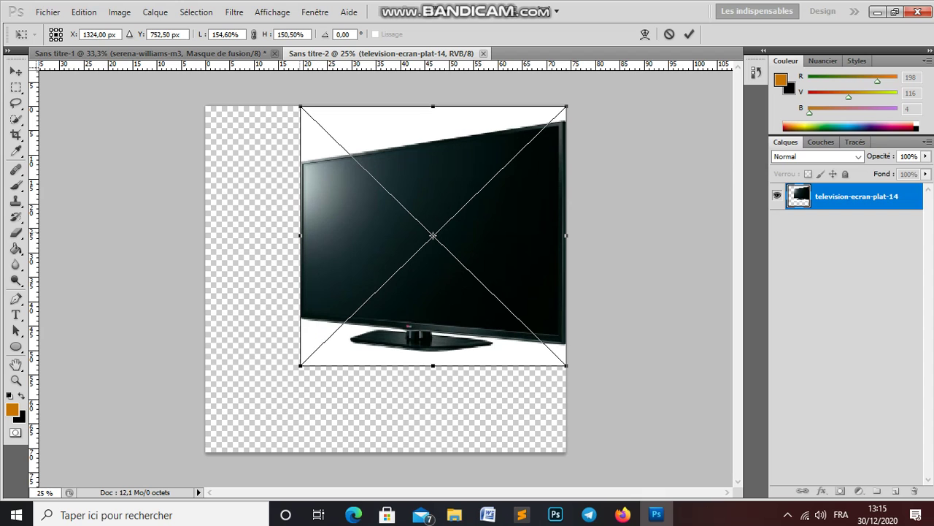
left_click_drag(300, 235, 206, 235)
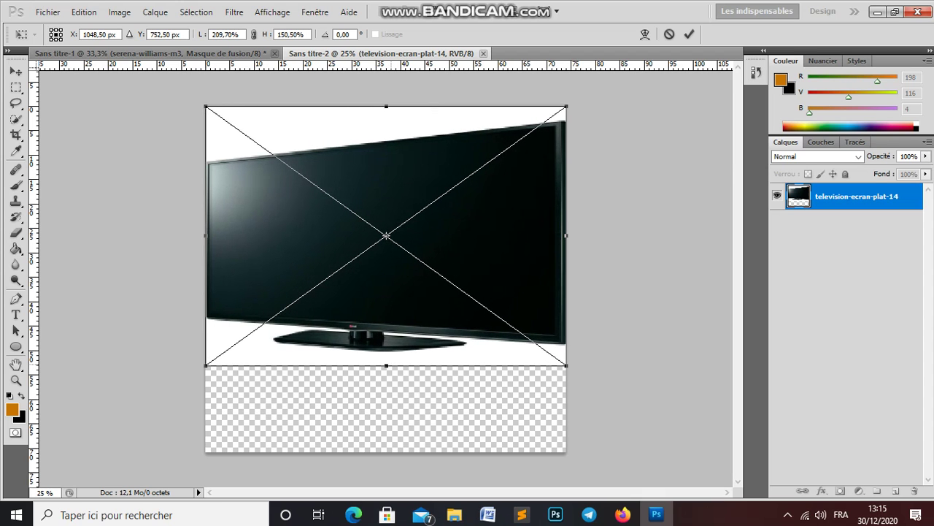
left_click_drag(387, 365, 386, 452)
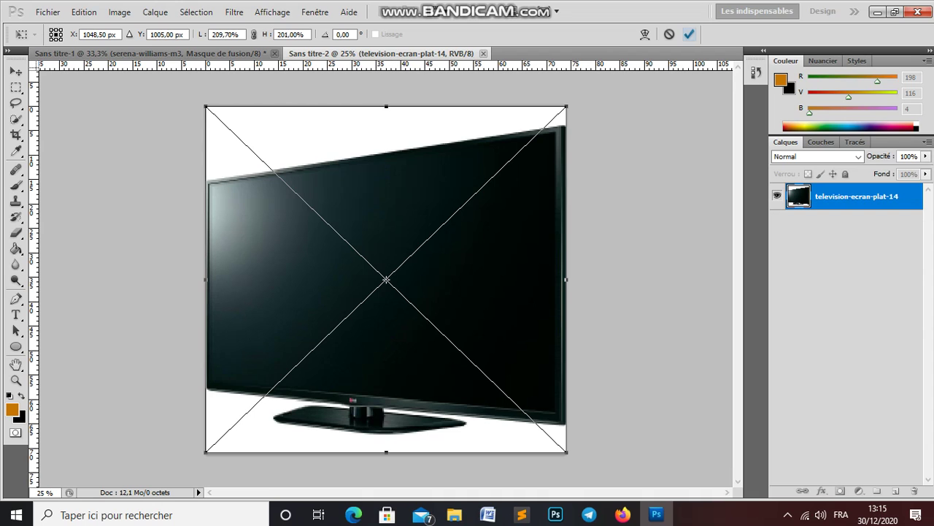
left_click(690, 33)
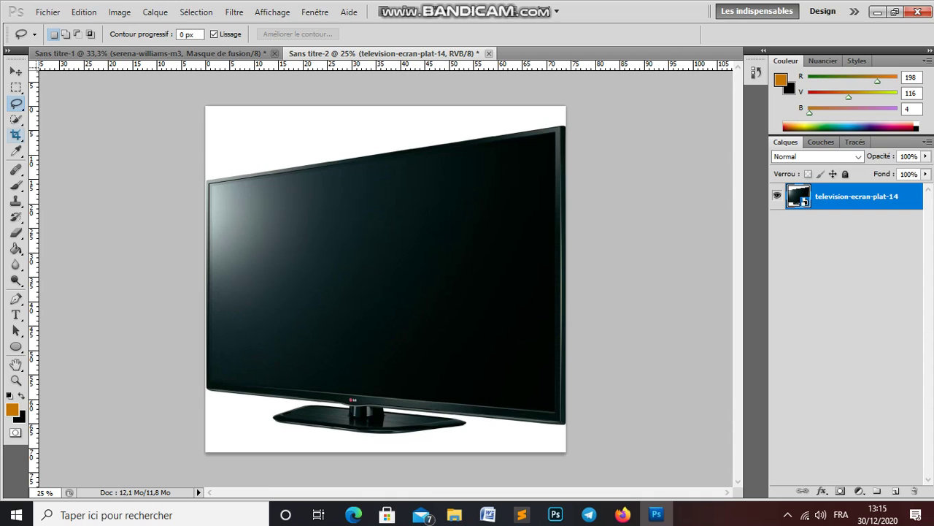
Remove the TV's white background with a Magic Wand selection and an inverted layer mask.
left_click(15, 119)
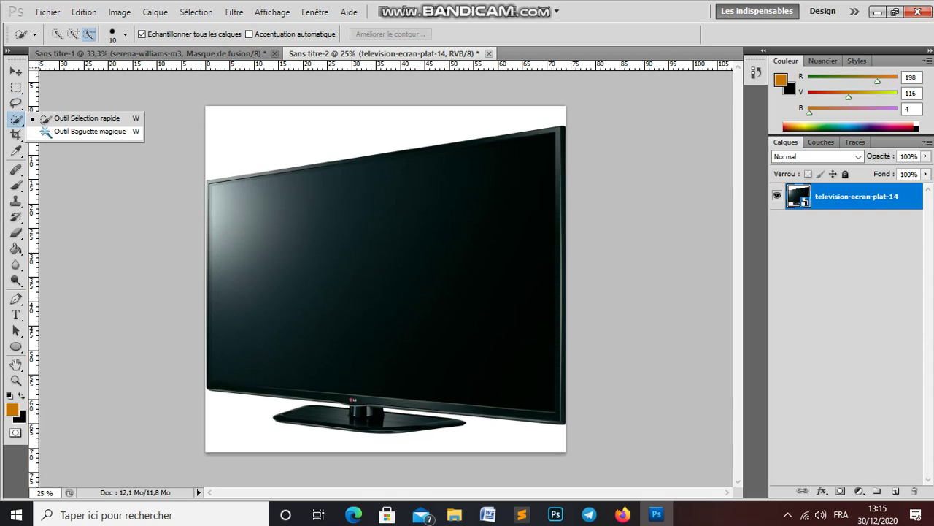
left_click(88, 131)
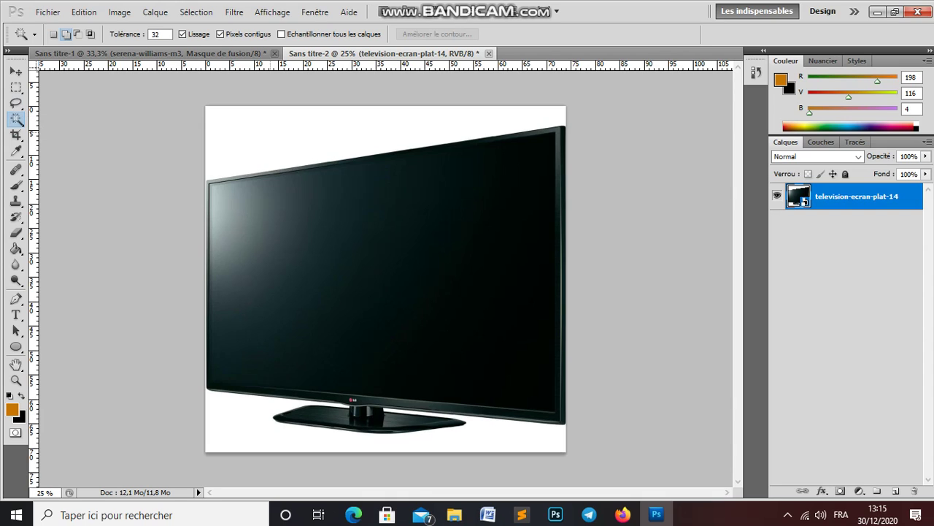
left_click(234, 139)
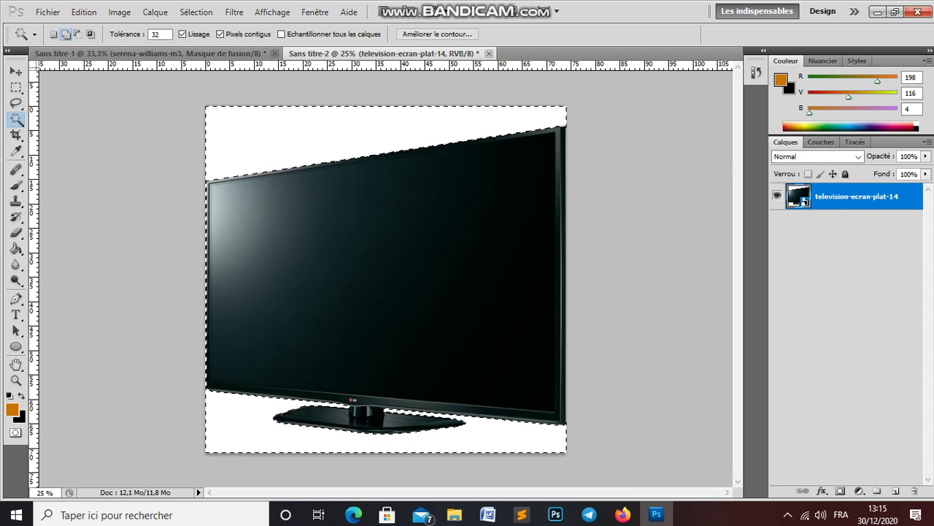
left_click(841, 491)
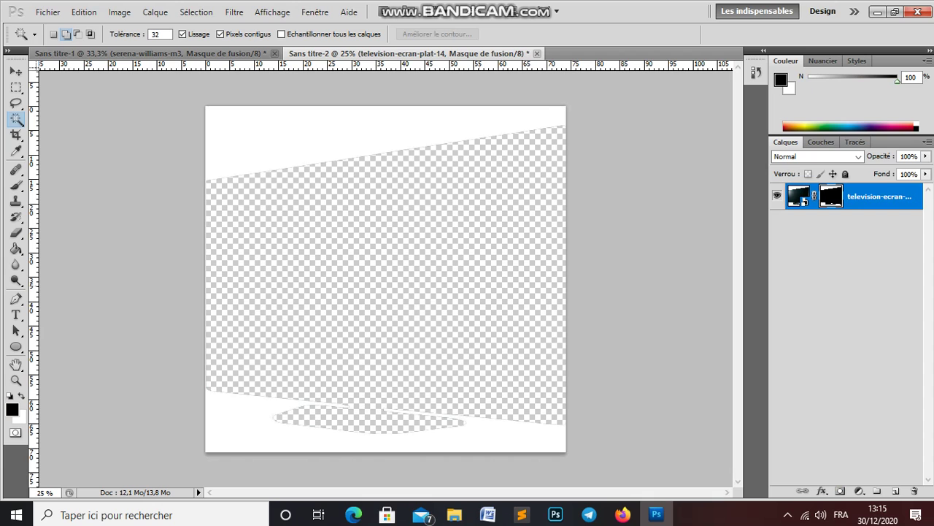
key("ctrl+i")
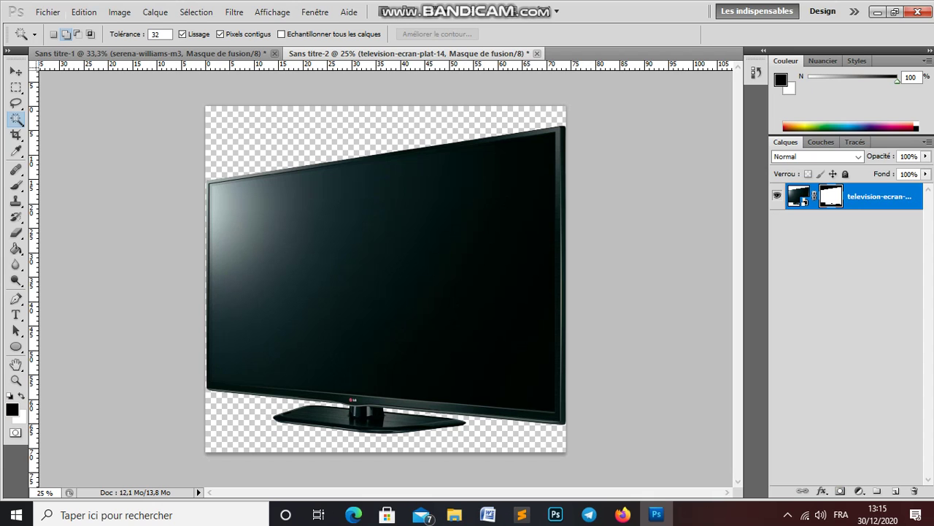
left_click(47, 12)
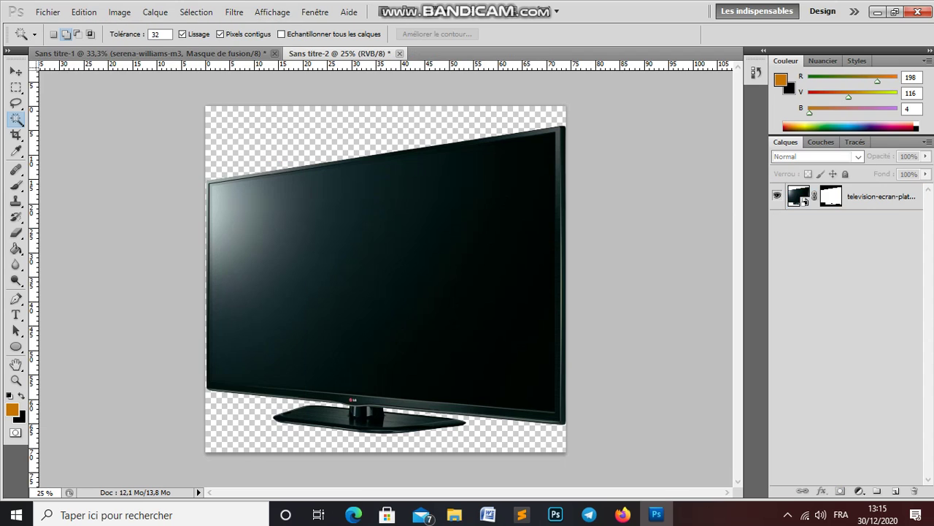
Browse to the Desktop in the Import dialog and choose the woman's portrait photo.
left_click(48, 12)
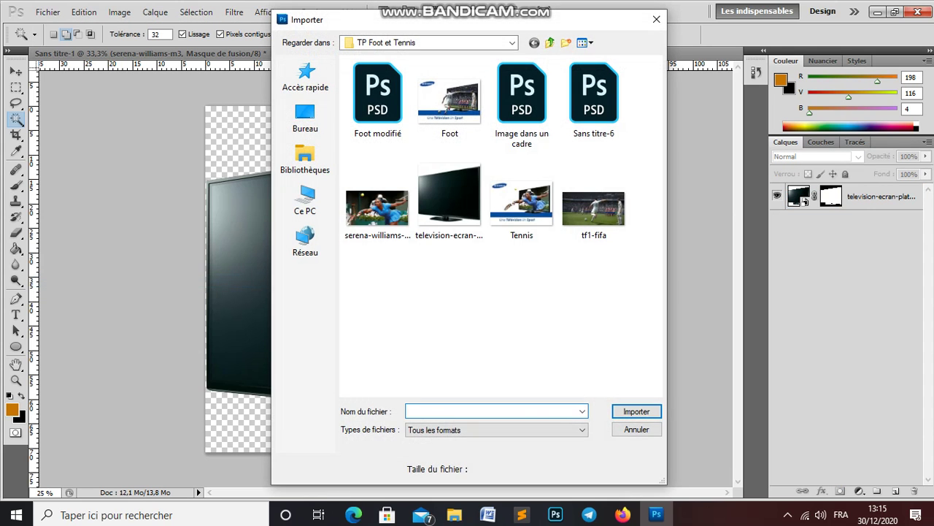
left_click(305, 118)
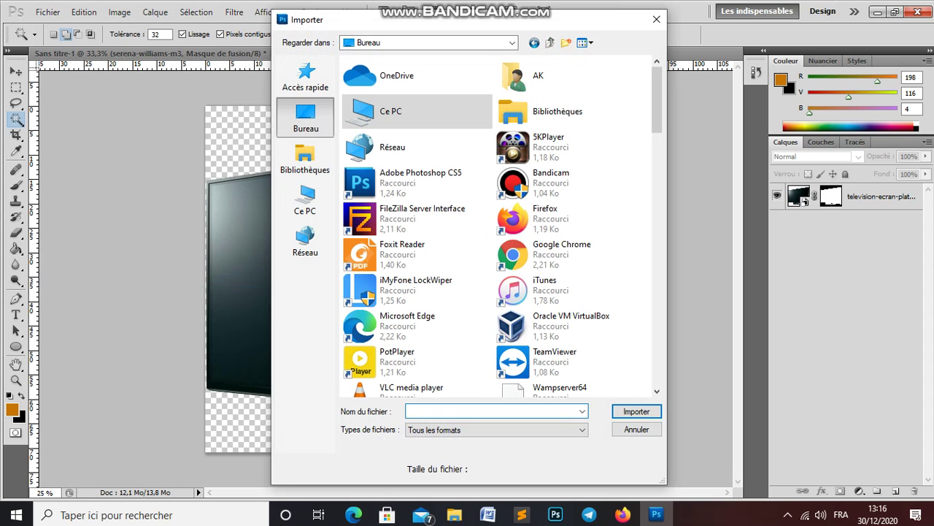
scroll(503, 226, "down", 3)
scroll(502, 227, "down", 2)
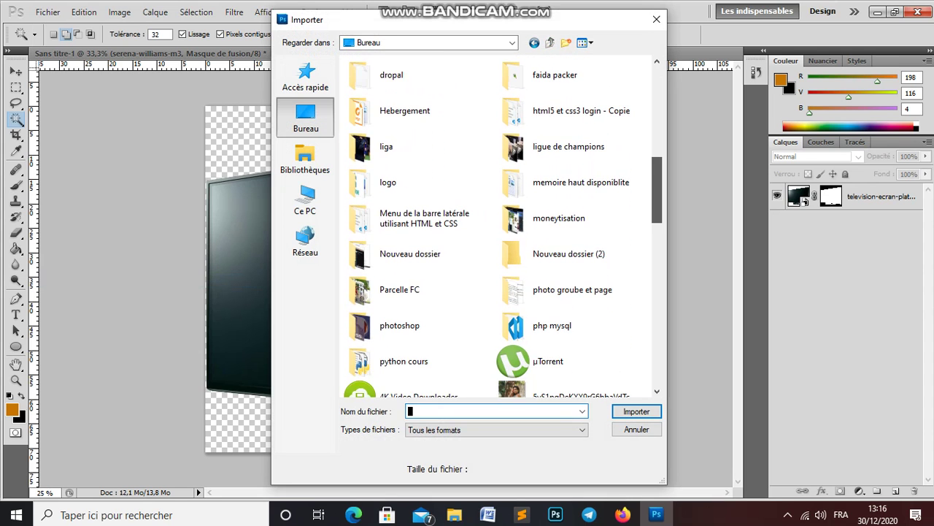
scroll(502, 226, "down", 2)
scroll(503, 227, "down", 2)
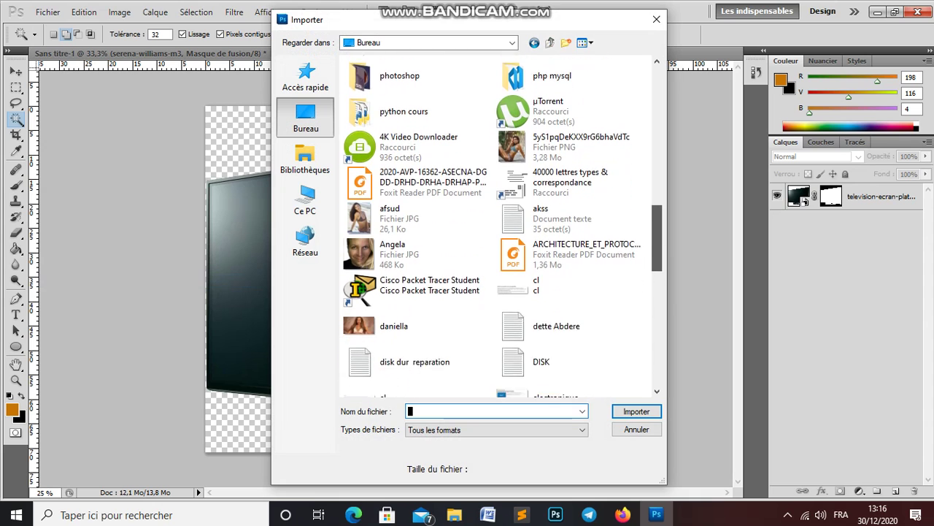
scroll(502, 227, "down", 1)
scroll(503, 227, "down", 1)
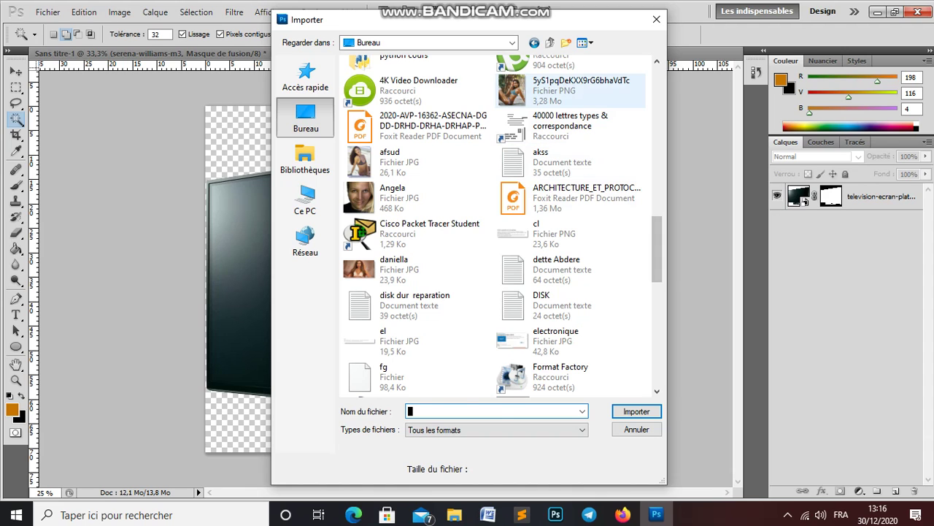
left_click(569, 90)
left_click(416, 269)
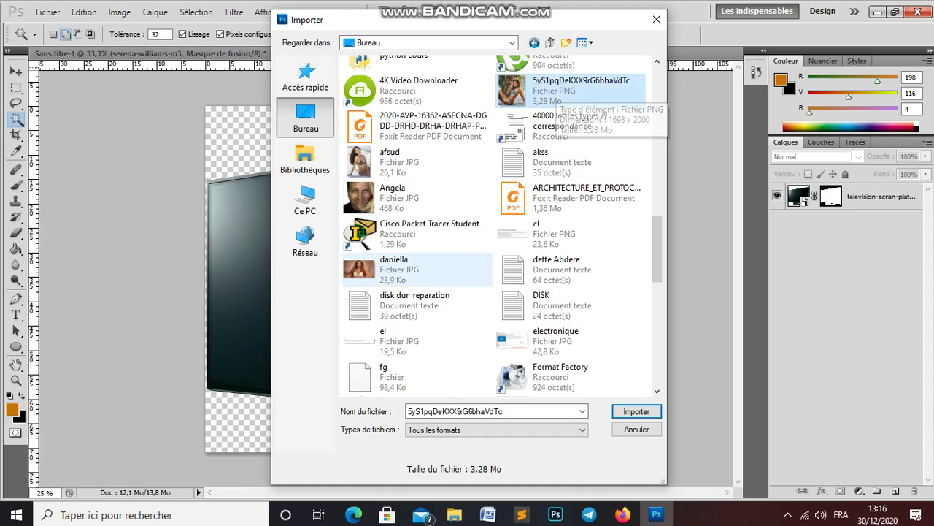
Import the woman's portrait, stretch it over the TV screen and above the frame, and commit.
left_click(636, 411)
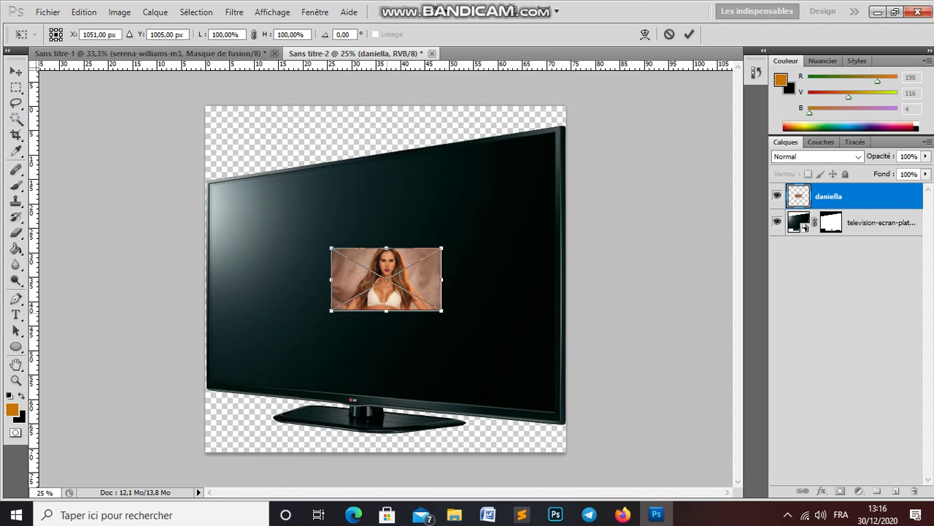
left_click_drag(386, 310, 386, 392)
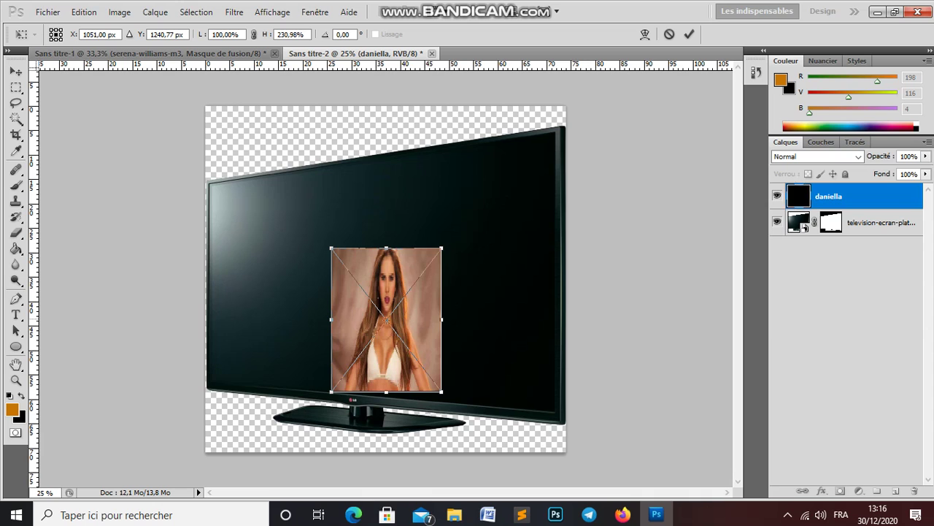
left_click_drag(441, 319, 554, 319)
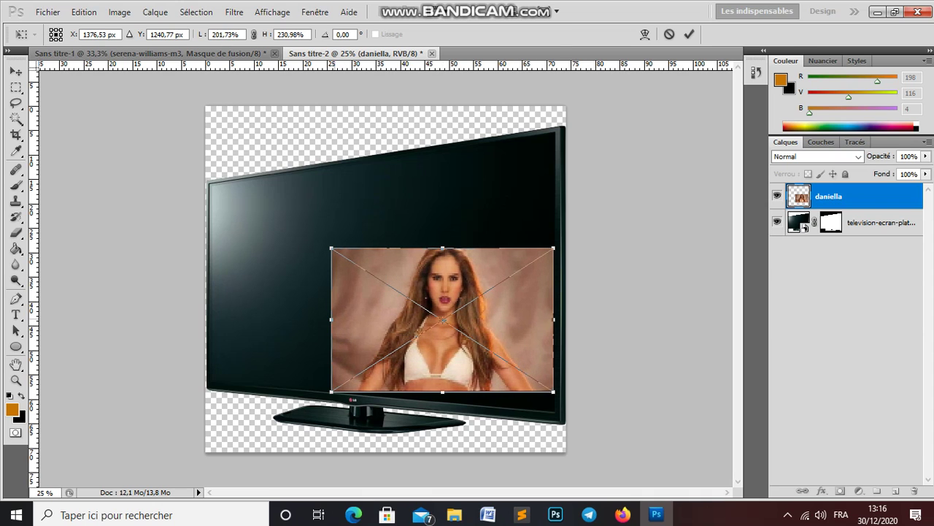
left_click_drag(332, 319, 242, 319)
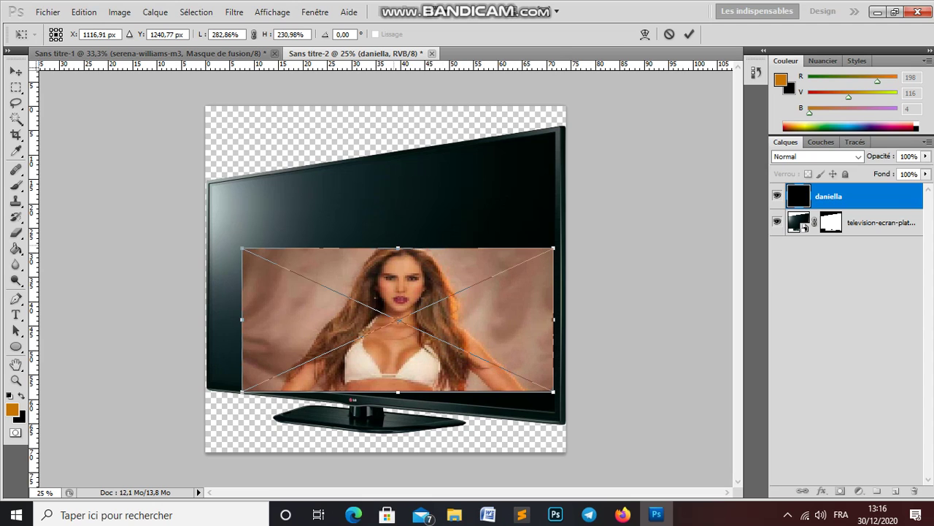
left_click_drag(398, 248, 398, 153)
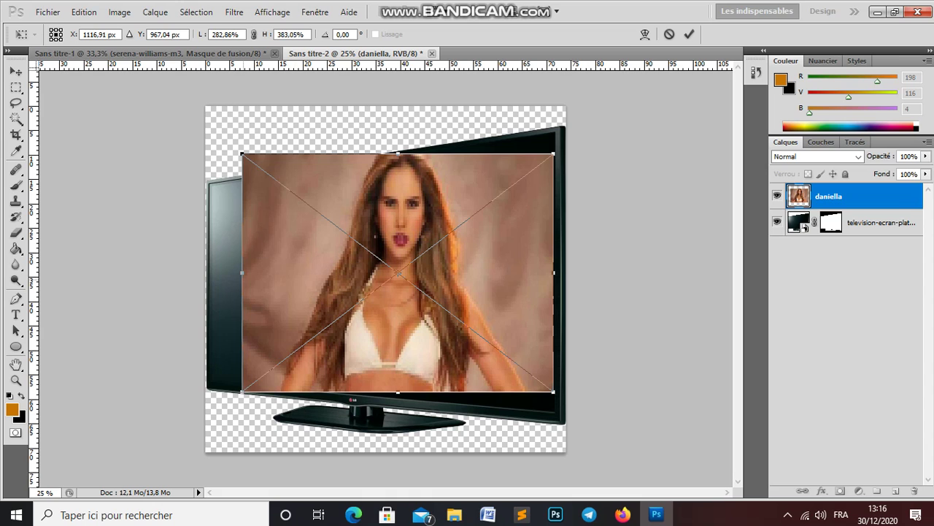
left_click_drag(242, 272, 206, 272)
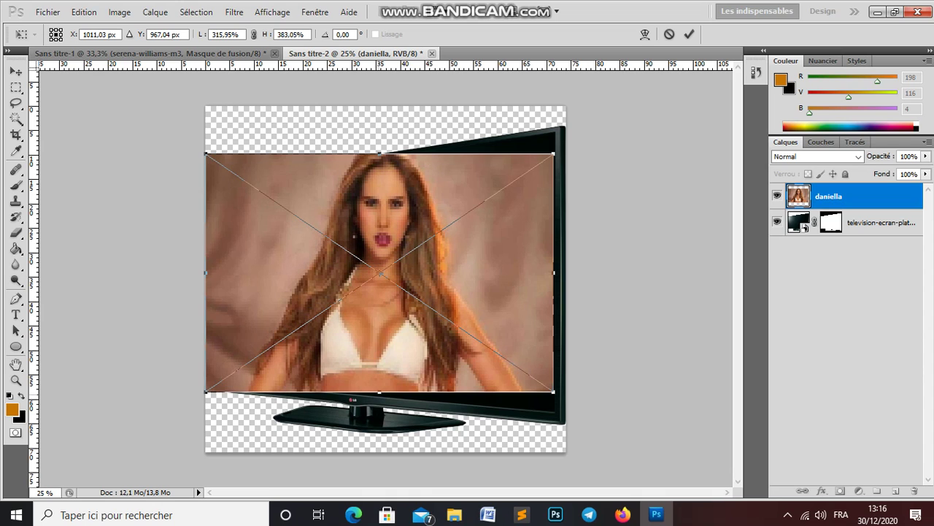
left_click_drag(379, 392, 379, 406)
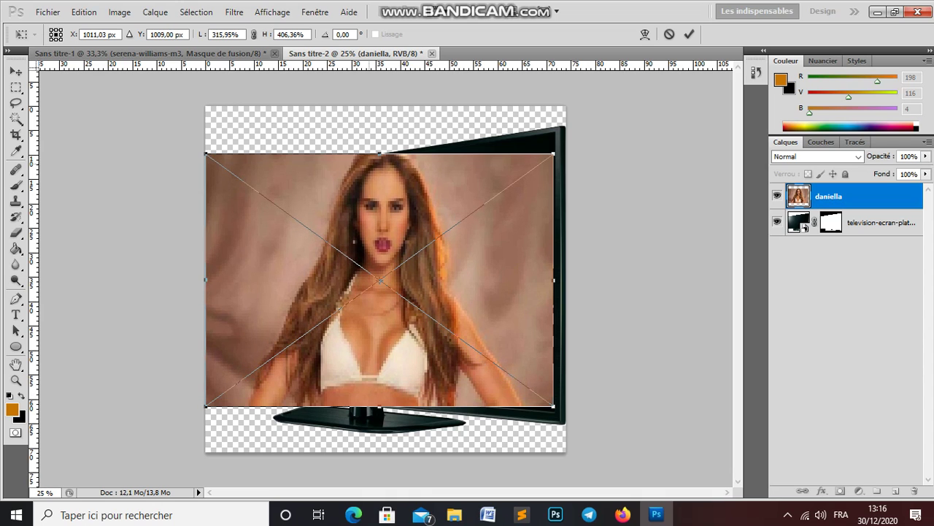
left_click_drag(379, 153, 379, 139)
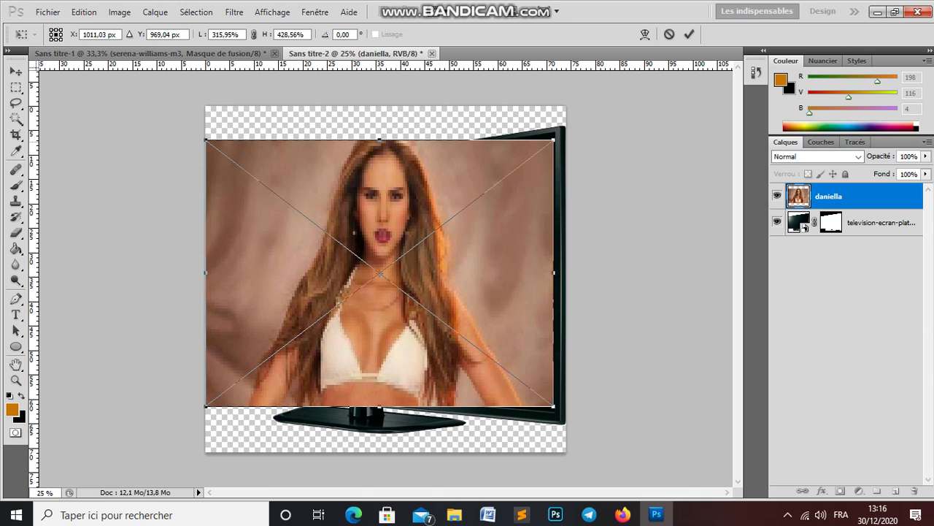
left_click_drag(379, 139, 379, 144)
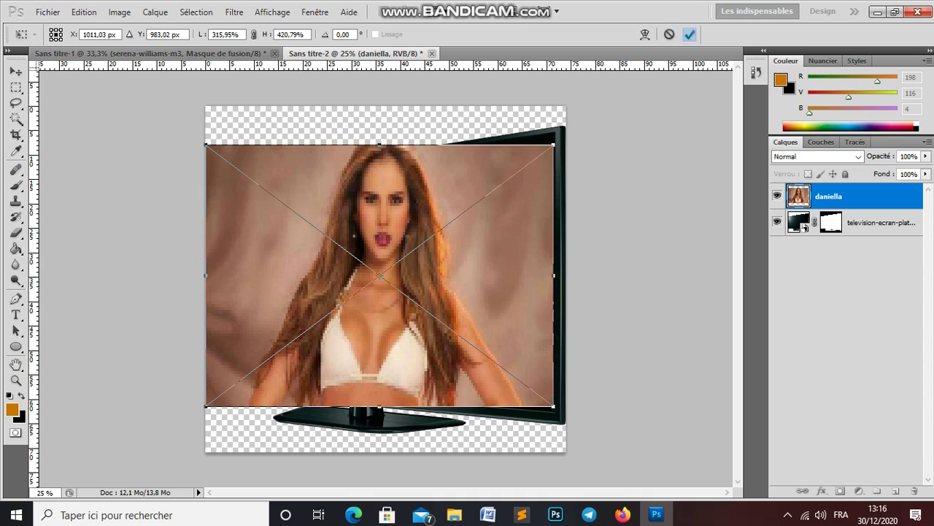
left_click(690, 34)
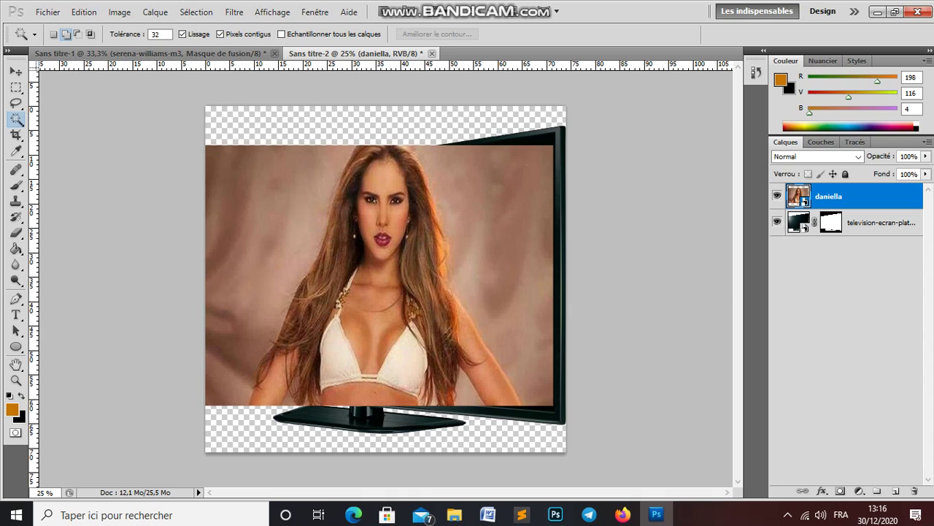
Duplicate the woman's photo layer and hide both photo layers.
key("ctrl+j")
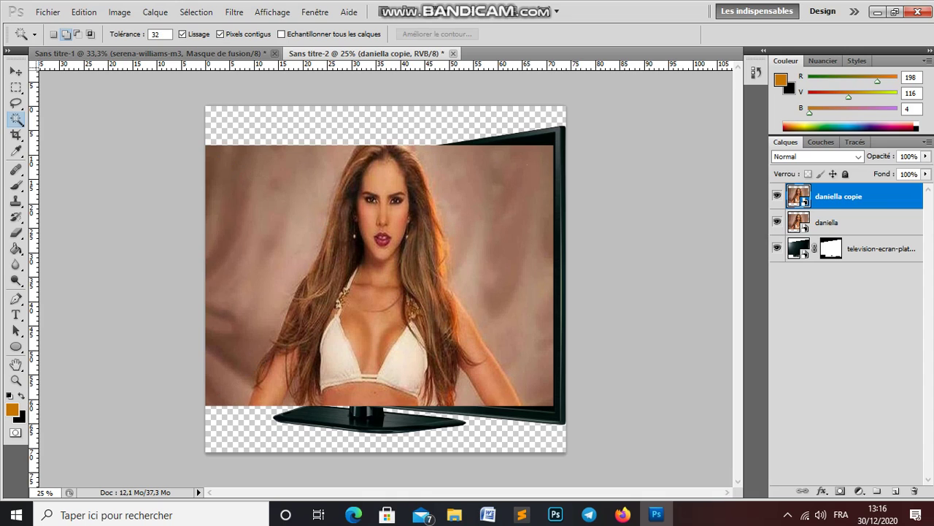
left_click(777, 196)
left_click(777, 222)
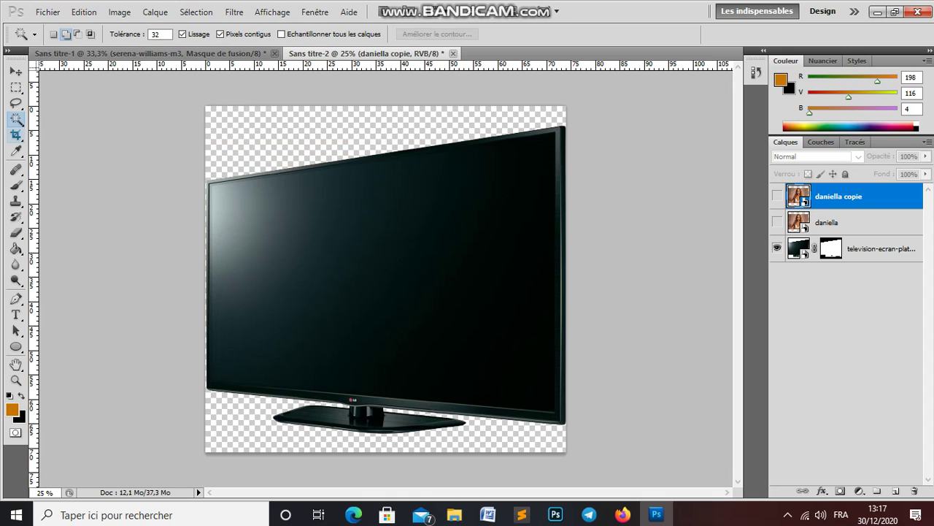
Outline the TV screen with the Polygonal Lasso and show the daniella copie layer.
left_click(15, 103)
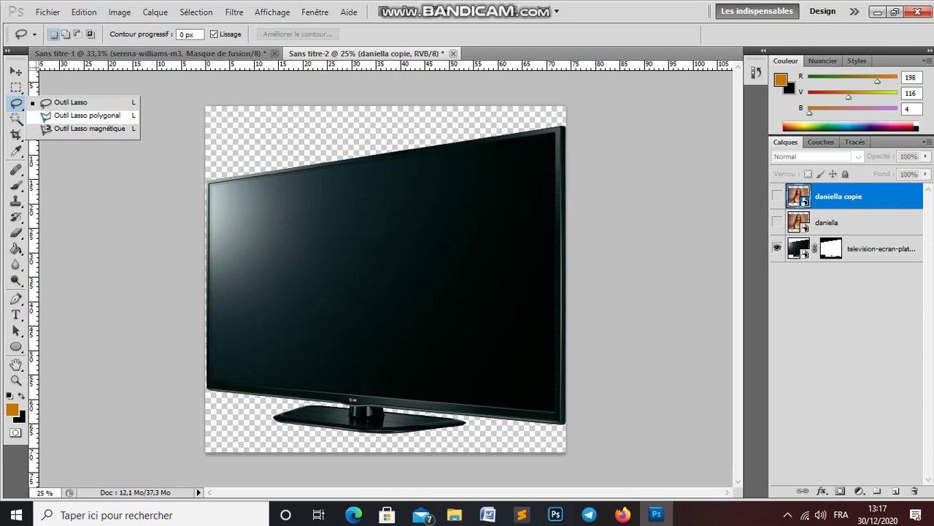
left_click(86, 115)
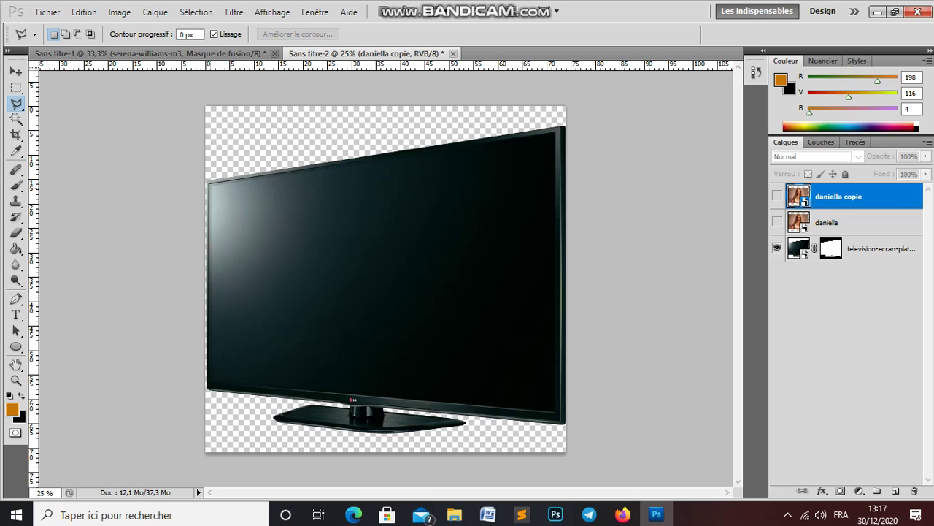
left_click(211, 187)
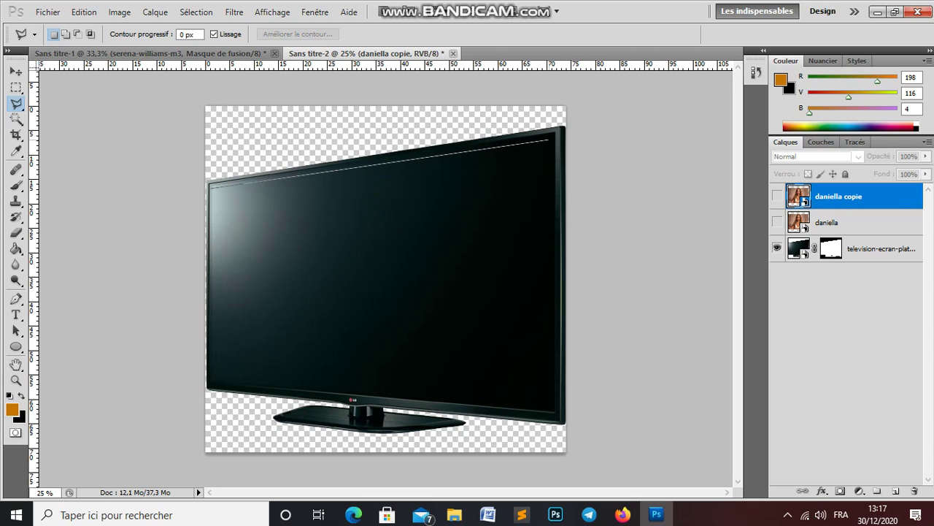
left_click(549, 140)
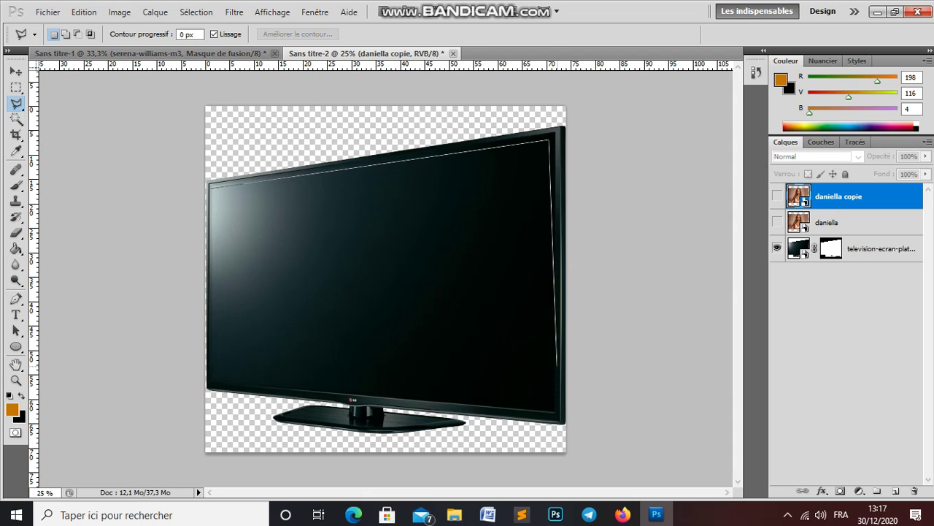
left_click(554, 404)
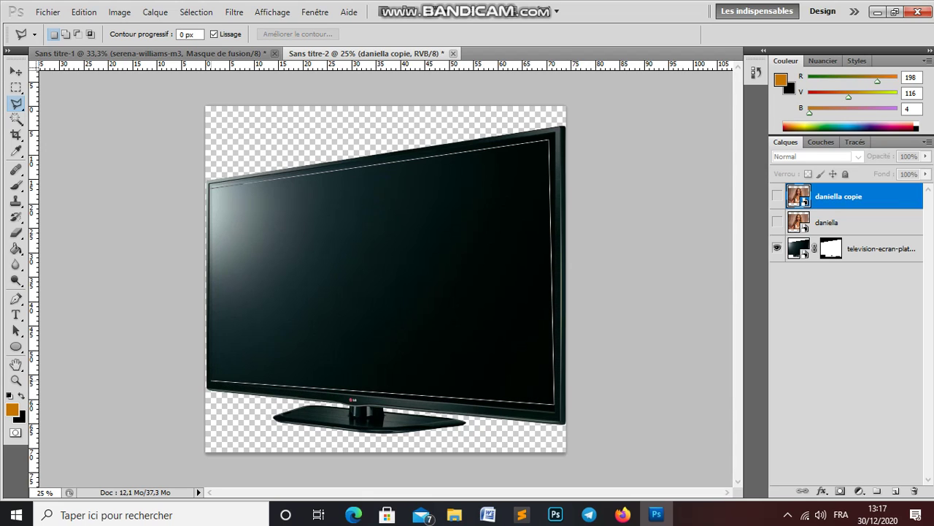
left_click(211, 185)
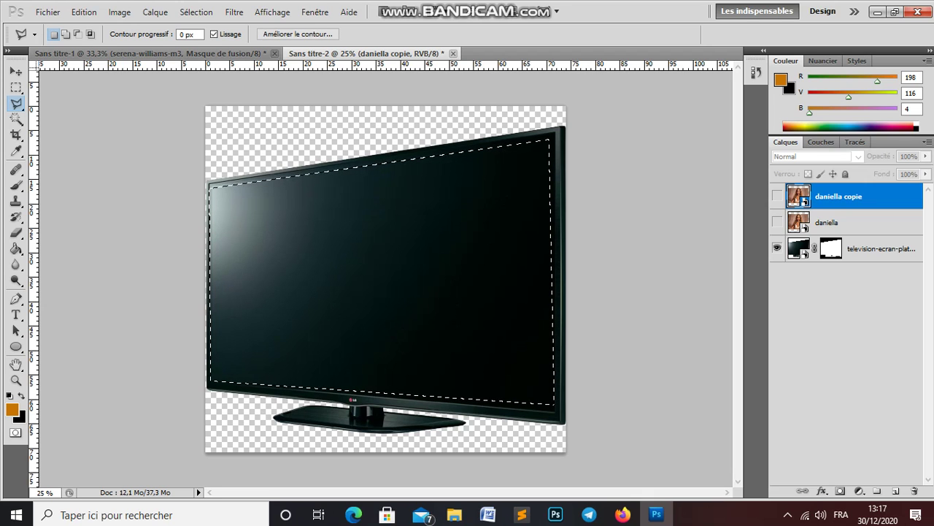
left_click(776, 195)
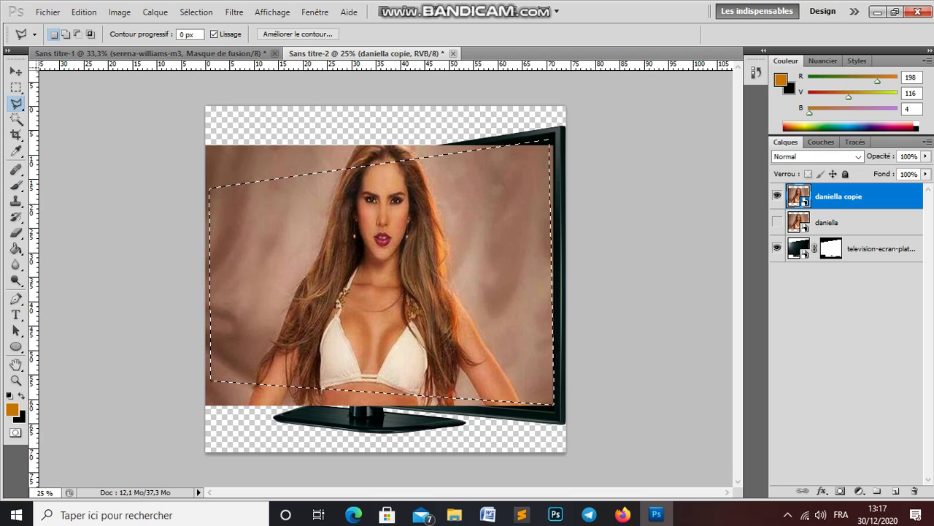
Add a layer mask to daniella copie from the TV-screen selection.
left_click(840, 490)
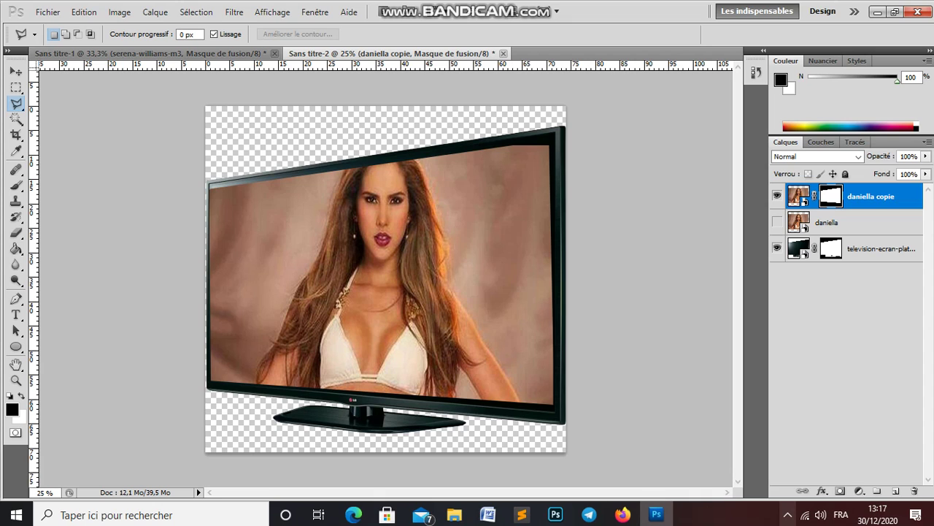
left_click(787, 515)
left_click(789, 485)
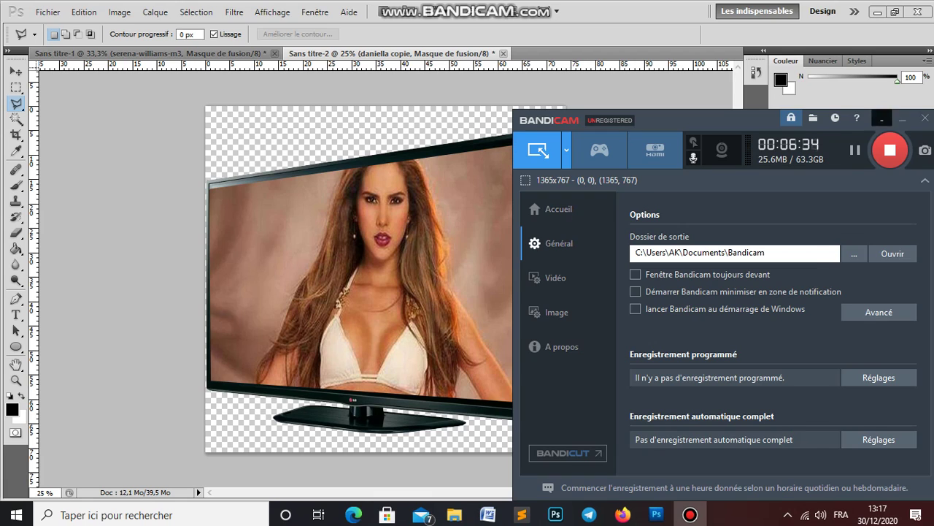
left_click(882, 117)
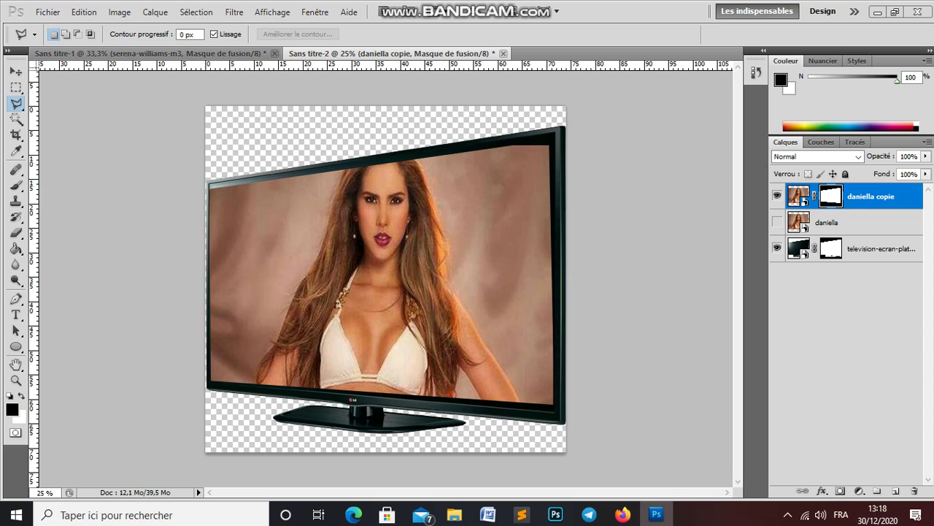
left_click(186, 53)
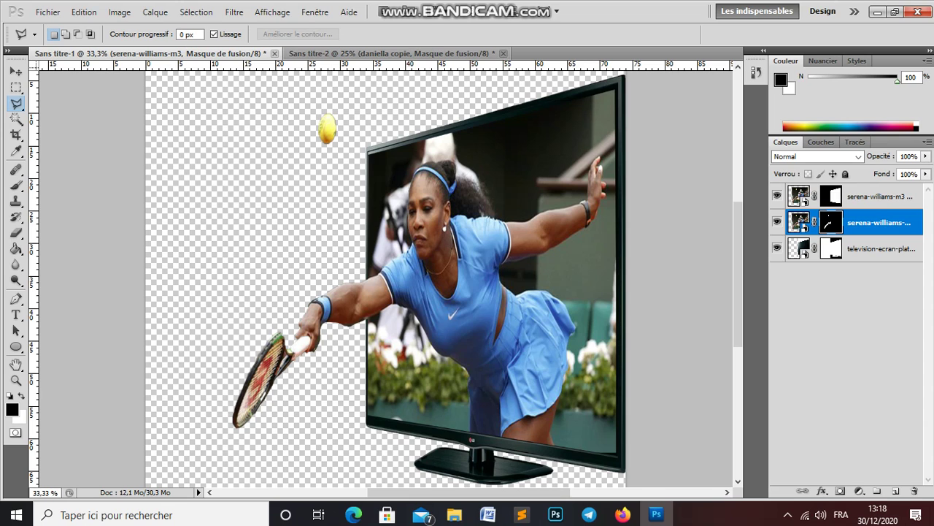
left_click(387, 54)
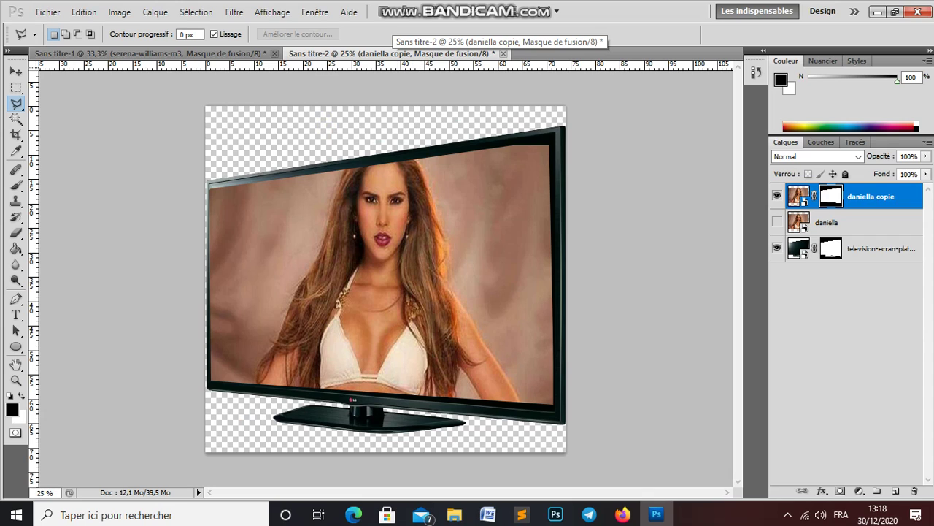
Show the daniella photo layer and Quick-Select the top of her hair above the frame.
left_click(776, 222)
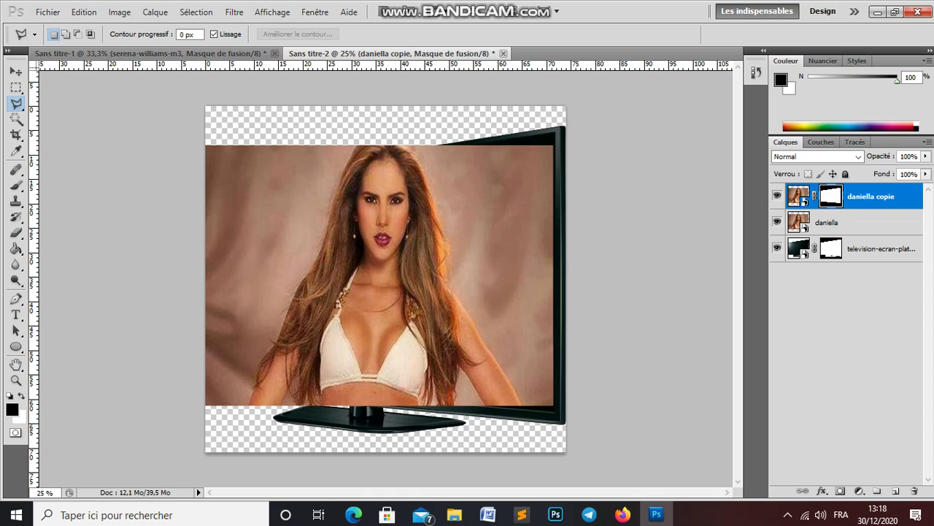
left_click(17, 117)
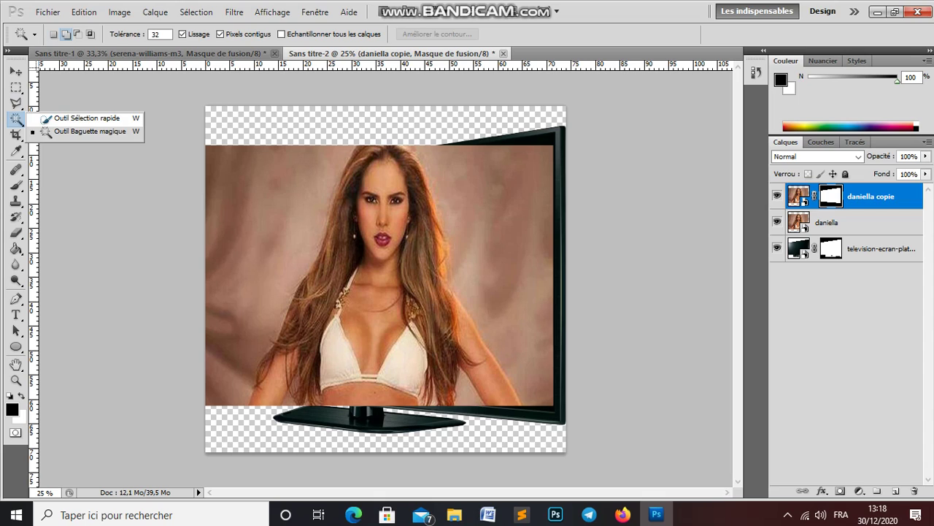
left_click(80, 118)
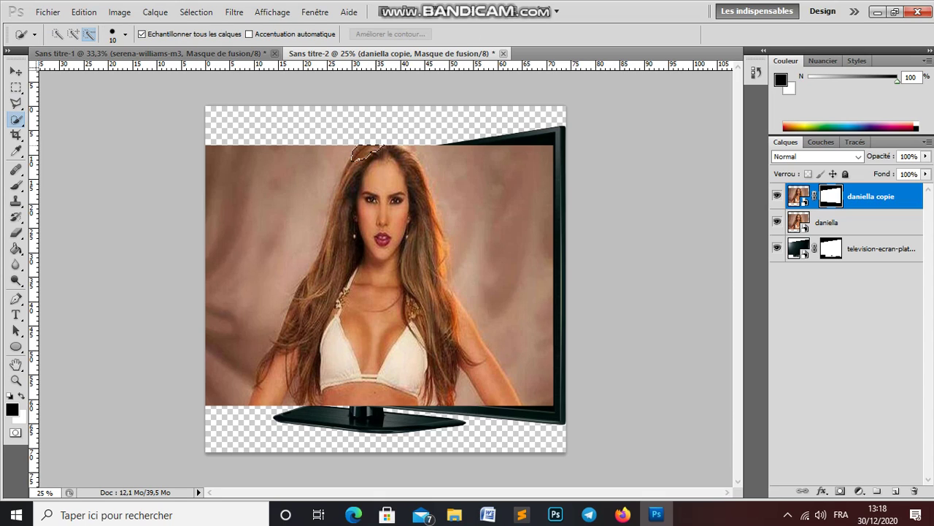
left_click(365, 152)
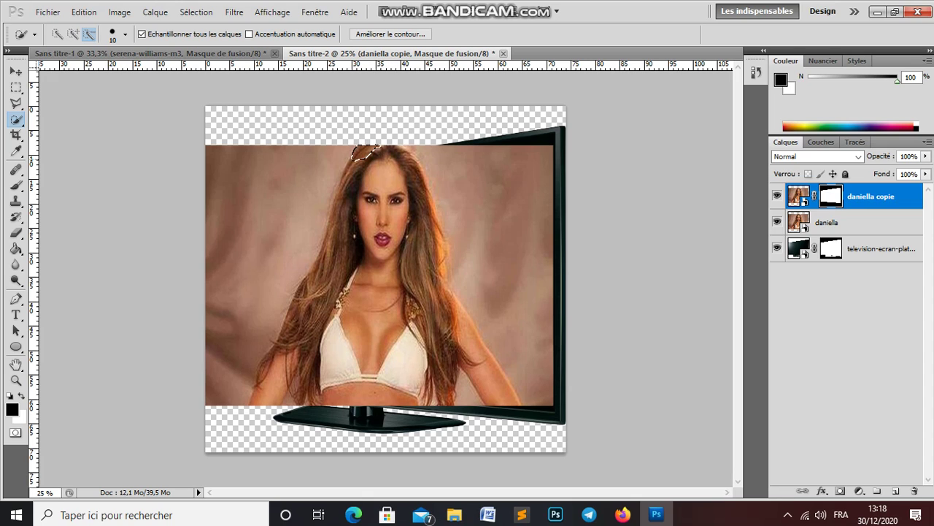
Switch to the freehand Lasso in Add mode and target the daniella layer.
key("shift+l")
left_click(15, 103)
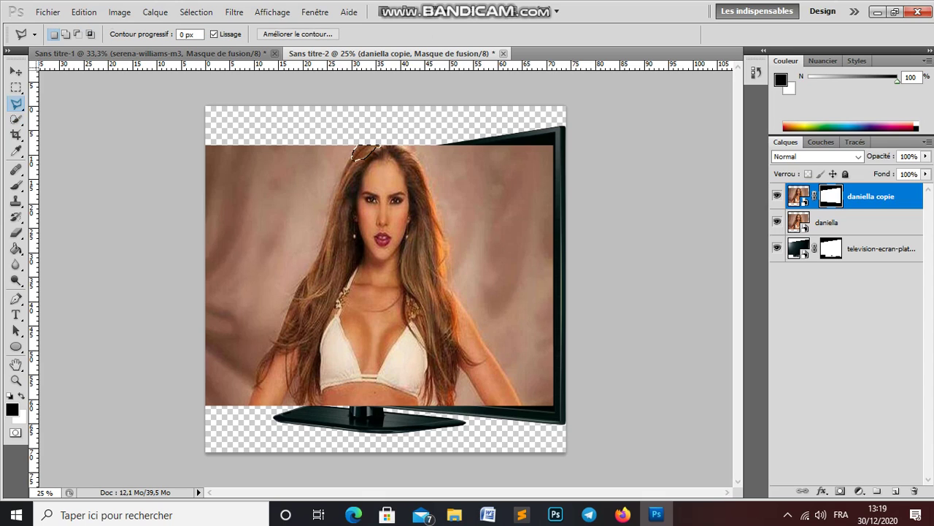
right_click(15, 103)
left_click(70, 102)
key("shift")
key("alt+bracketleft")
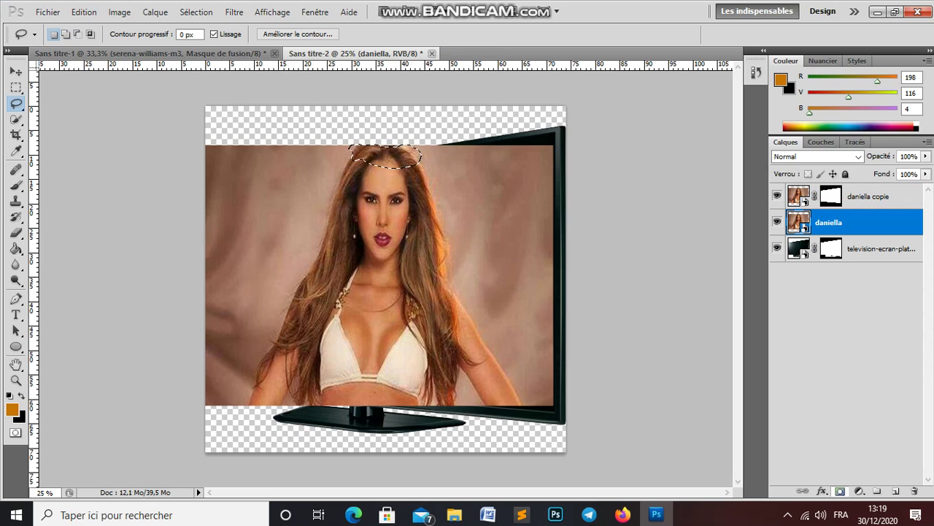
left_click(840, 492)
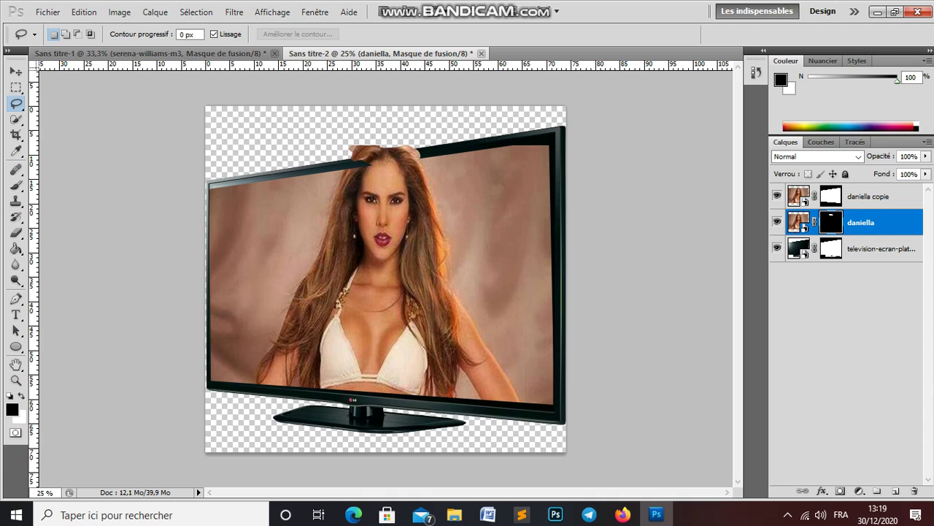
left_click(869, 195)
left_click_drag(351, 149, 355, 152)
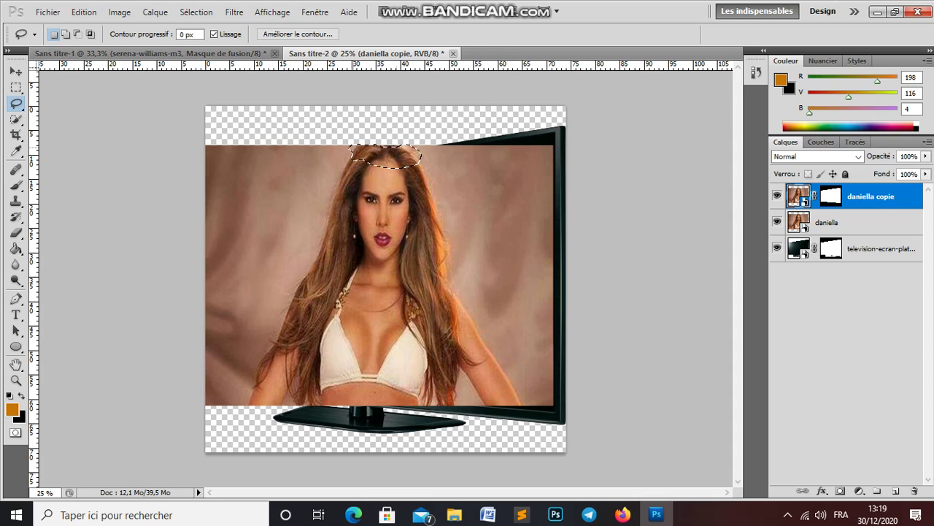
Enlarge the hair-top Lasso selection and add it as a layer mask on daniella.
key("shift")
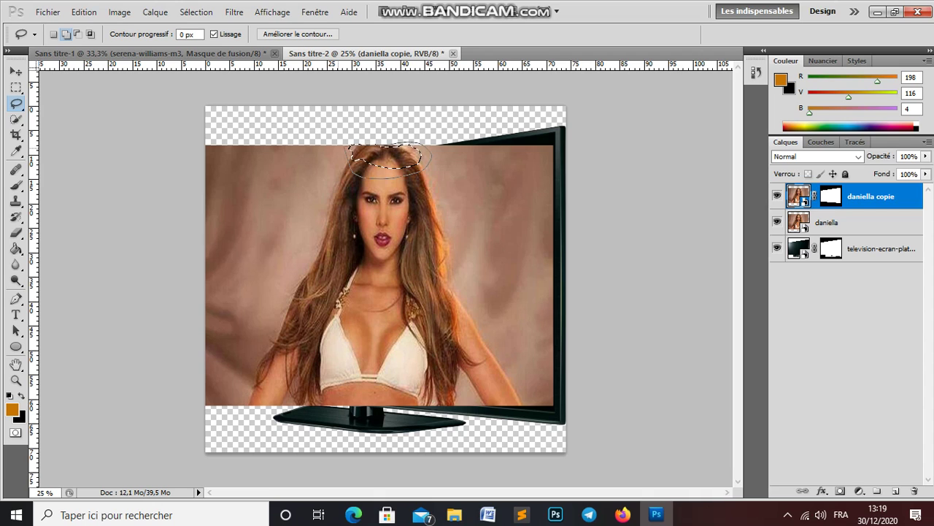
left_click_drag(426, 162, 425, 167)
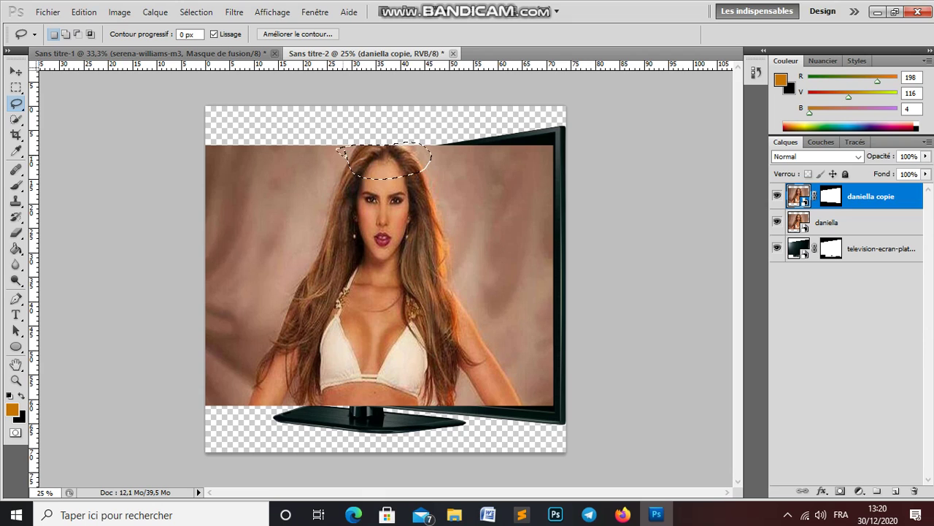
key("alt")
key("alt")
key("alt")
left_click(868, 222)
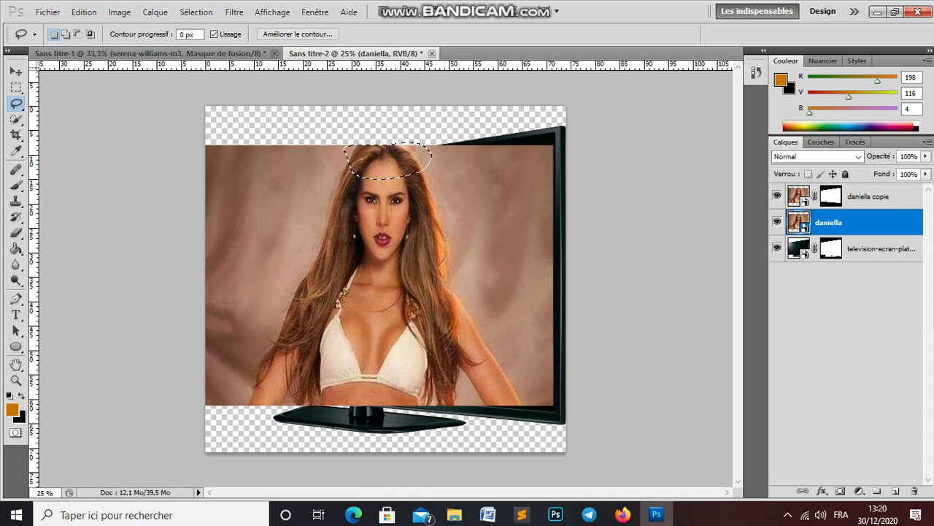
left_click(840, 491)
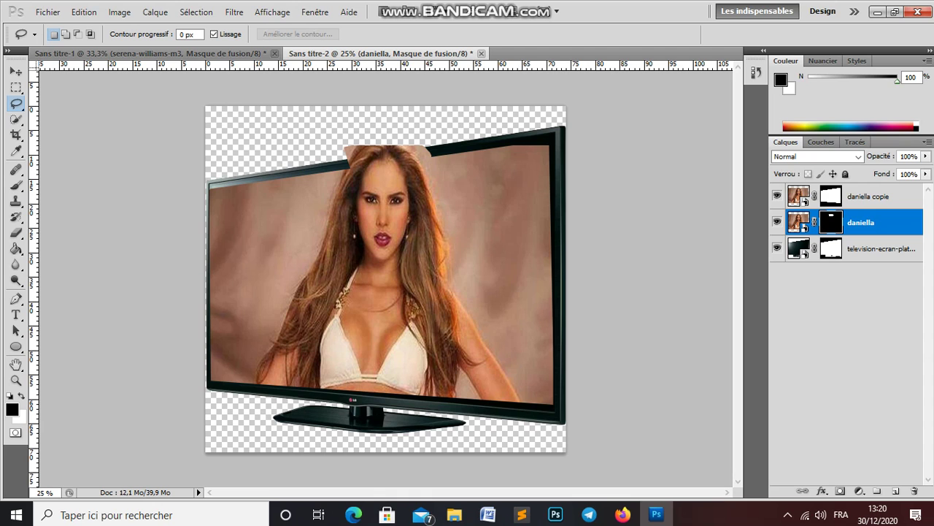
Return to the Sans titre-1 tennis composite and make adjustments in its Layers panel.
left_click(154, 53)
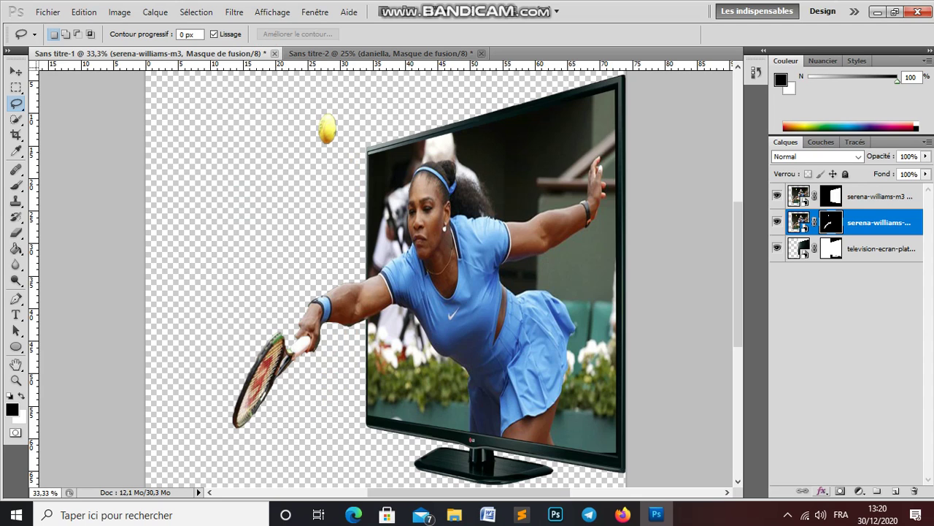
left_click(788, 515)
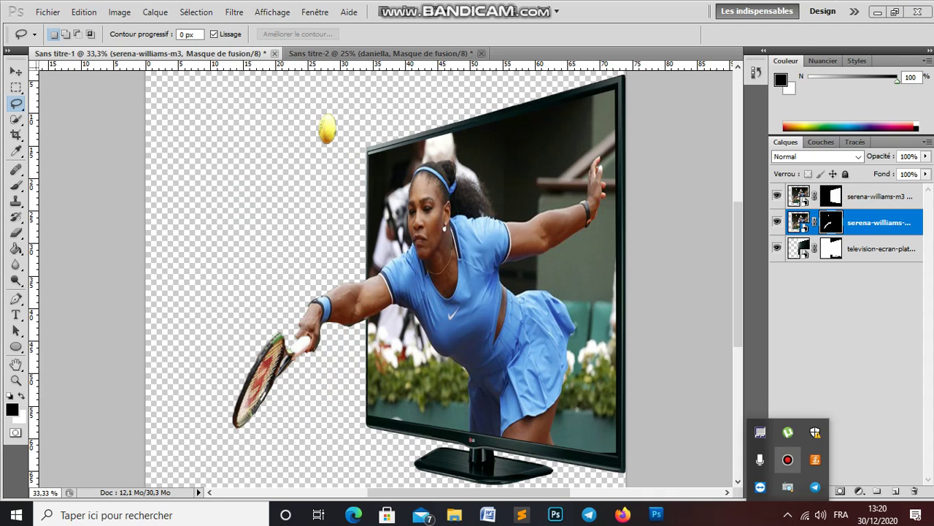
left_click(788, 487)
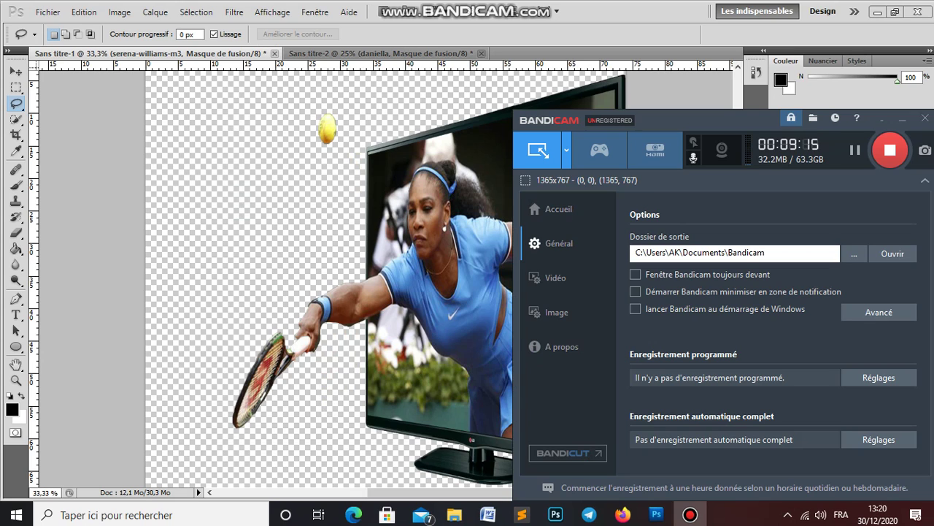
left_click(882, 118)
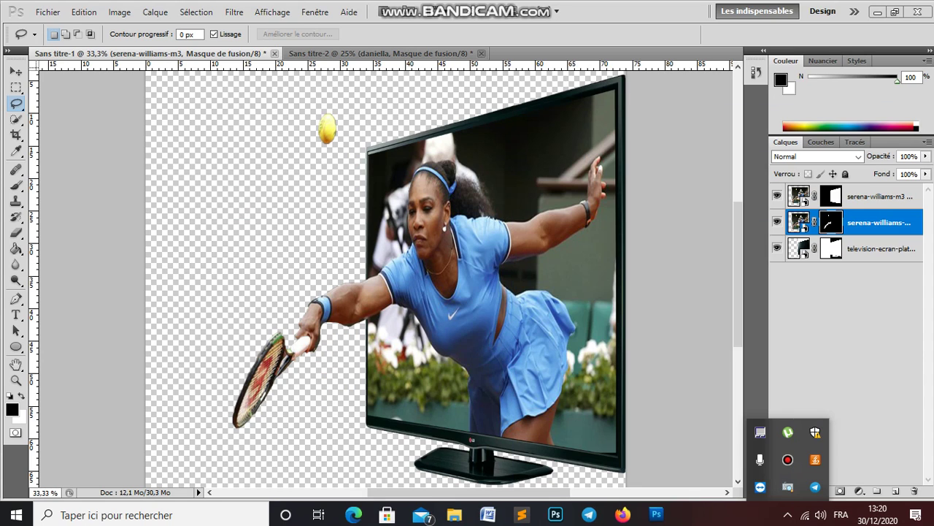